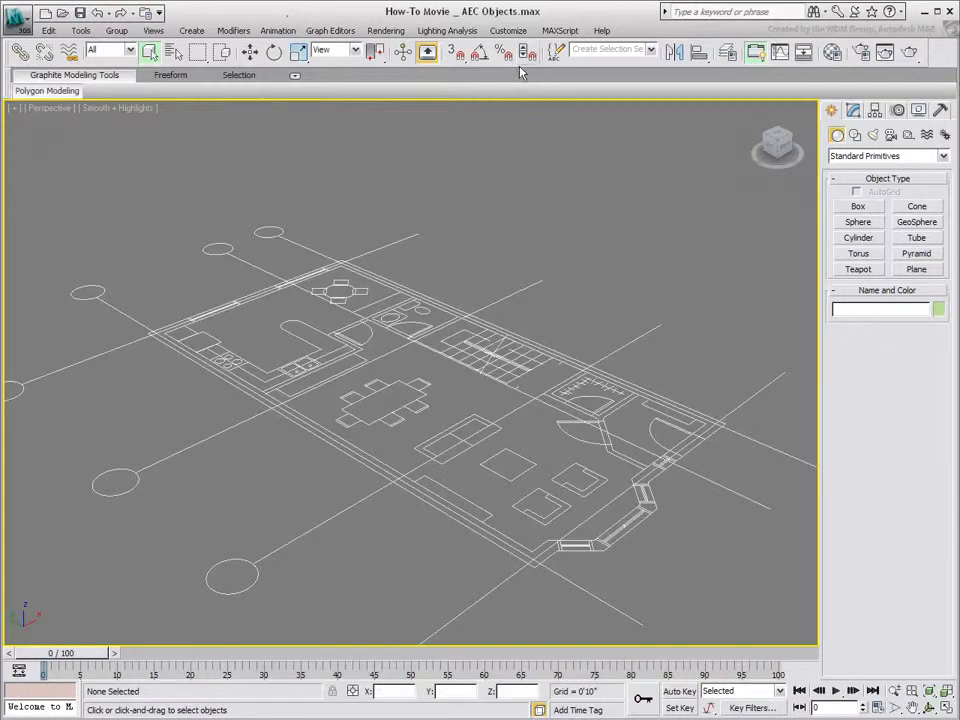
Enable the Default to By Layer for New Nodes option in the general preferences
click(508, 30)
click(530, 235)
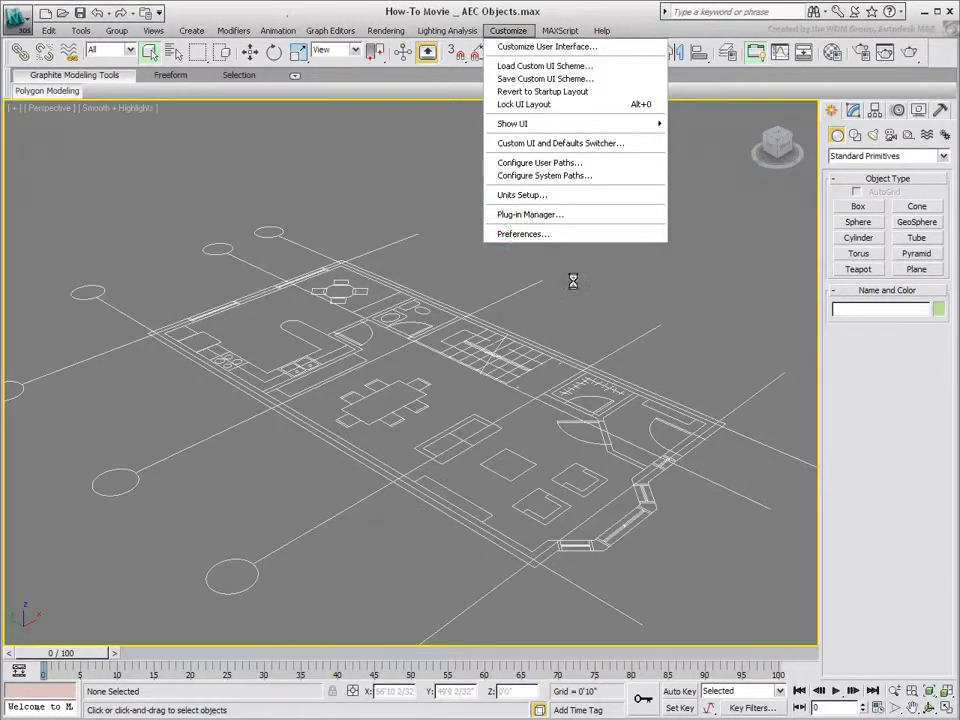
click(527, 430)
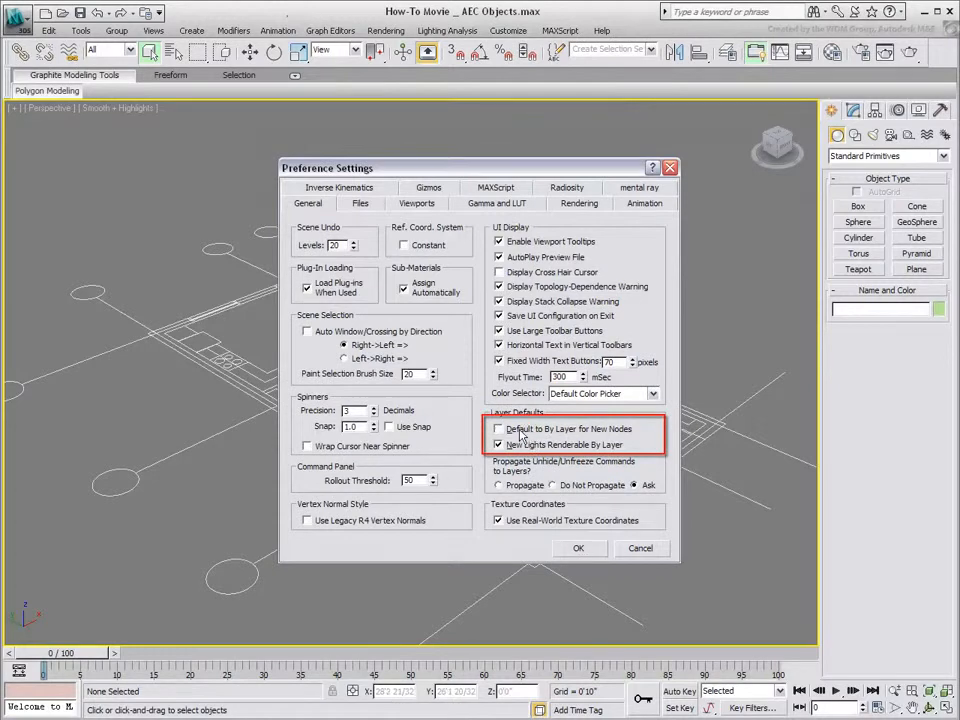
click(530, 430)
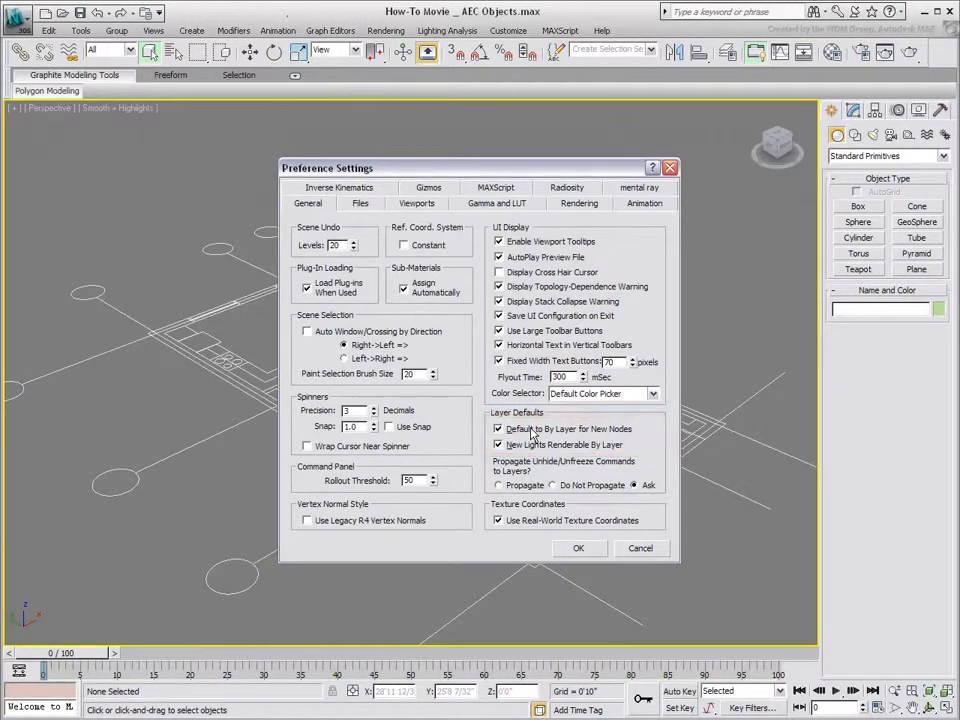
click(579, 548)
Review the DesignVIZ and DesignVIZ.mentalray initial settings in the Custom UI and Defaults Switcher, especially how they handle layers
click(508, 30)
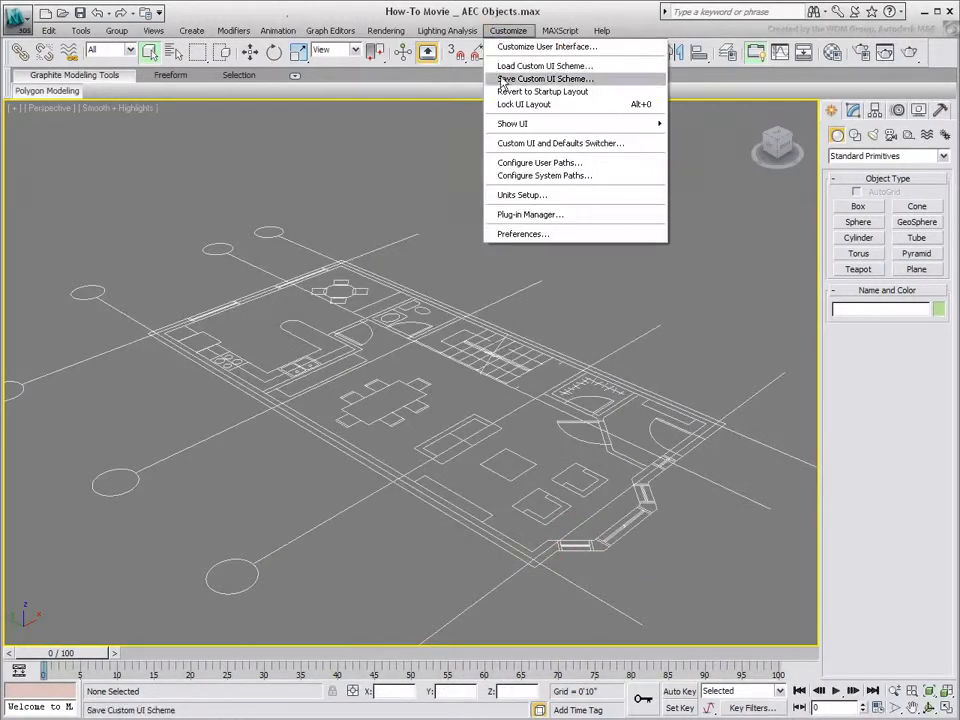
click(548, 144)
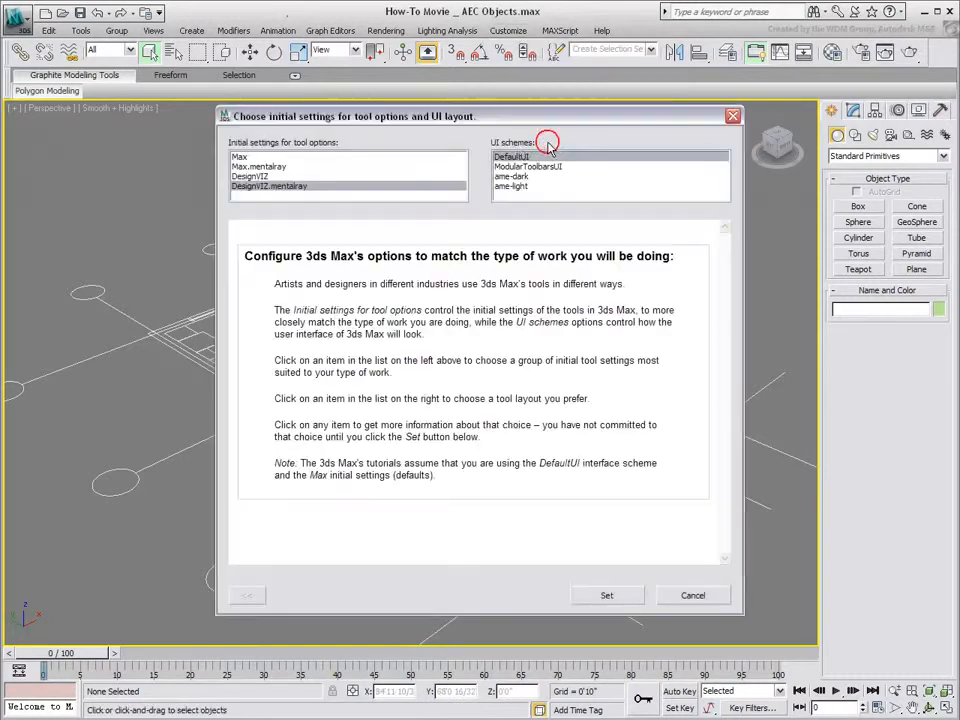
click(255, 177)
click(271, 187)
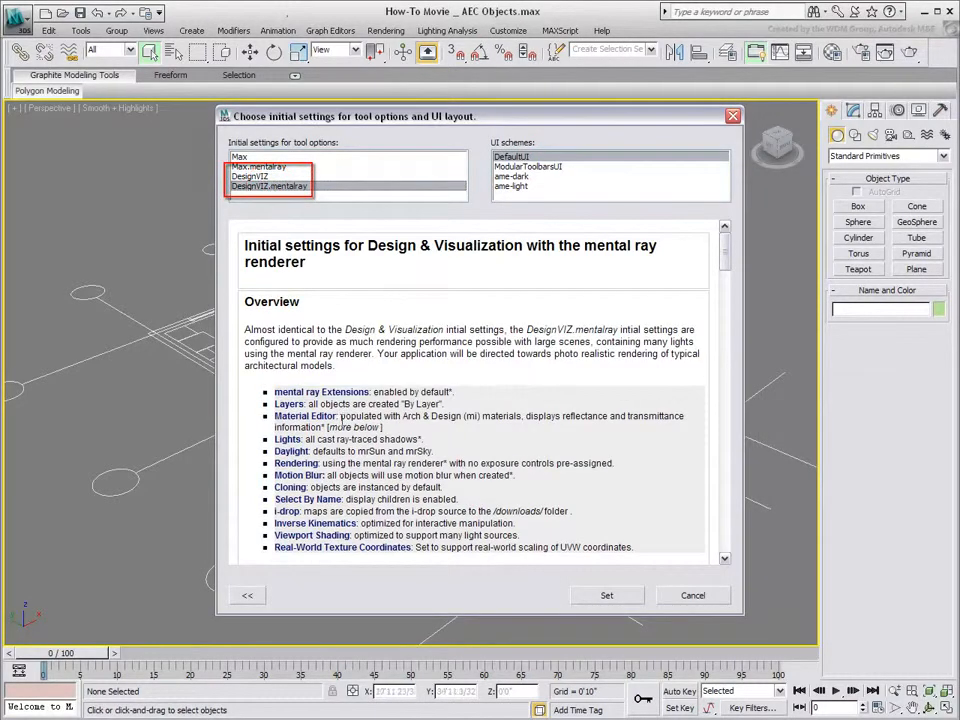
drag(308, 404, 450, 404)
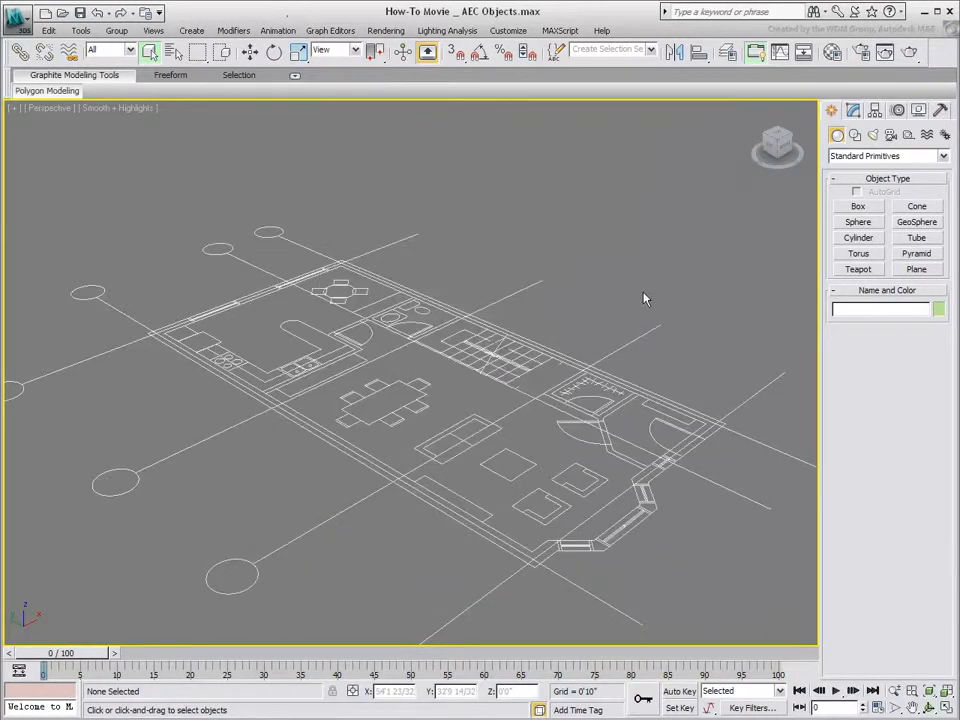
Hide the Annotation, Axis, Equipment, Furniture and Kitchen layers, and move the layer manager clear of the floor plan
click(727, 52)
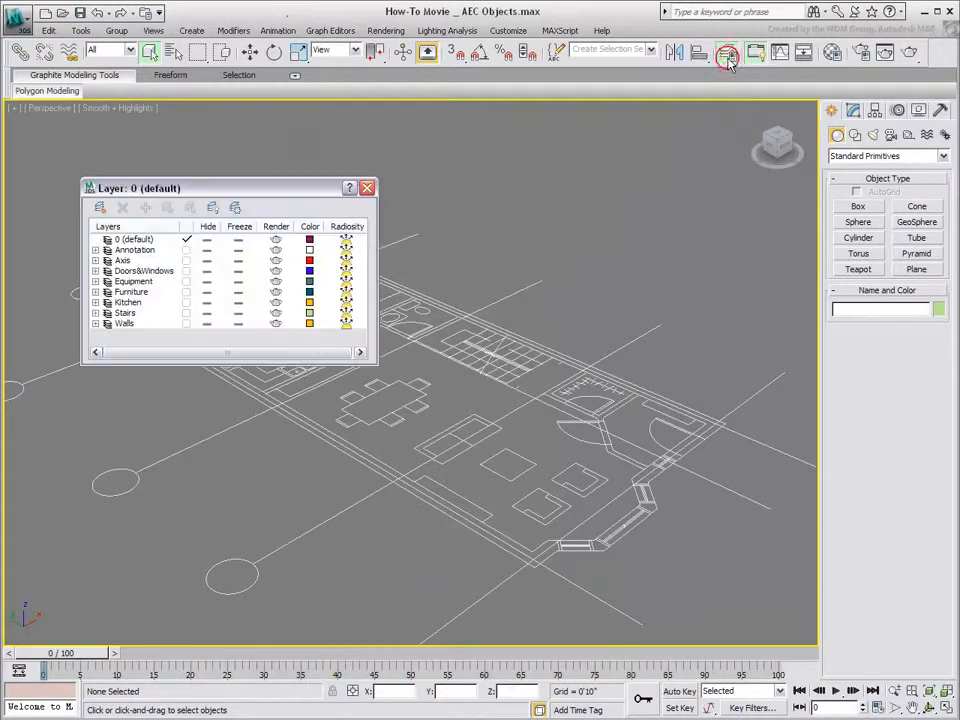
click(207, 250)
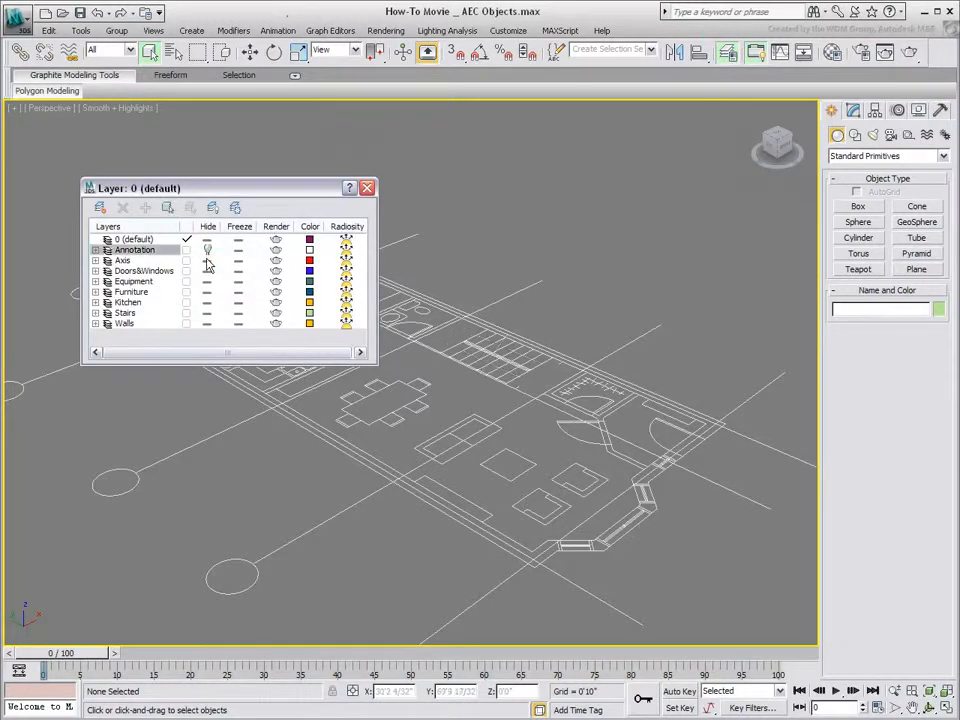
click(207, 260)
click(207, 281)
click(207, 291)
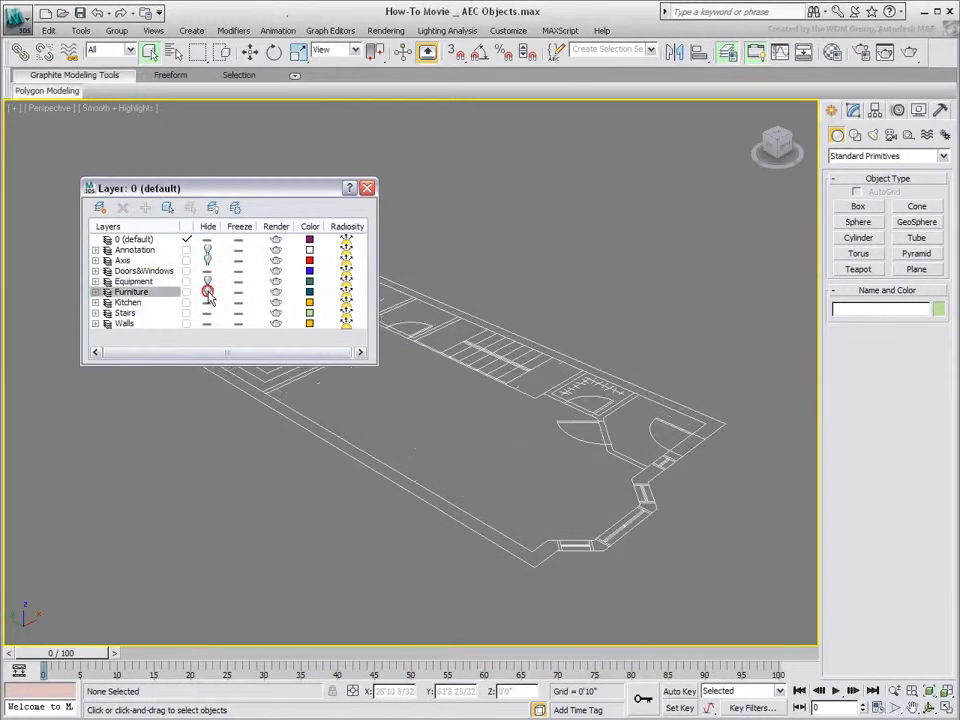
click(207, 302)
drag(233, 195, 156, 552)
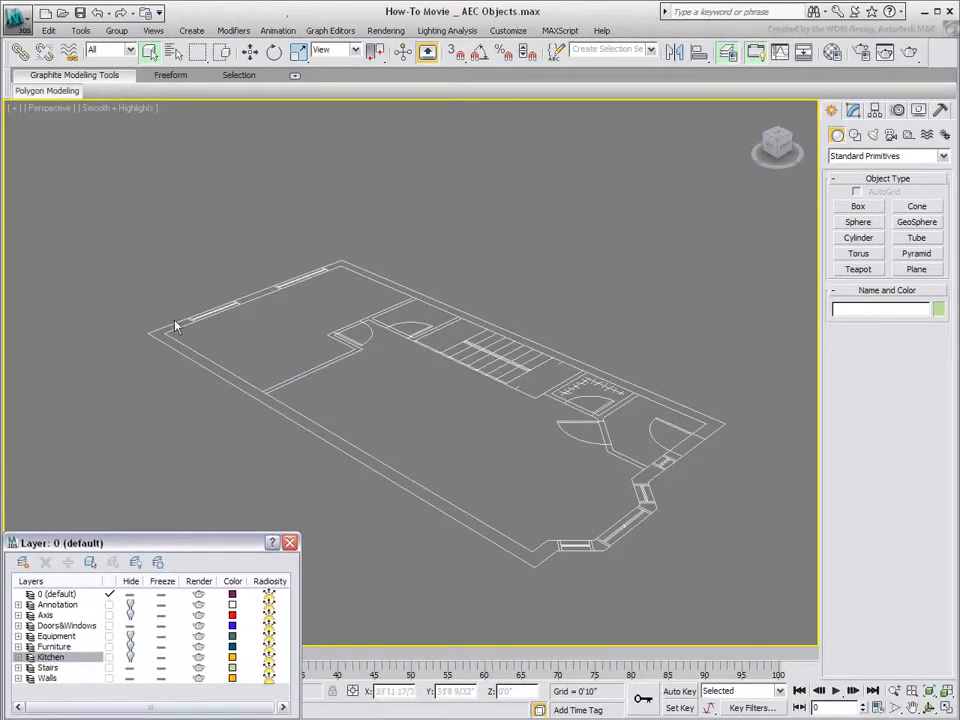
Turn on 3D snapping and set it to snap to vertices instead of grid points
click(455, 52)
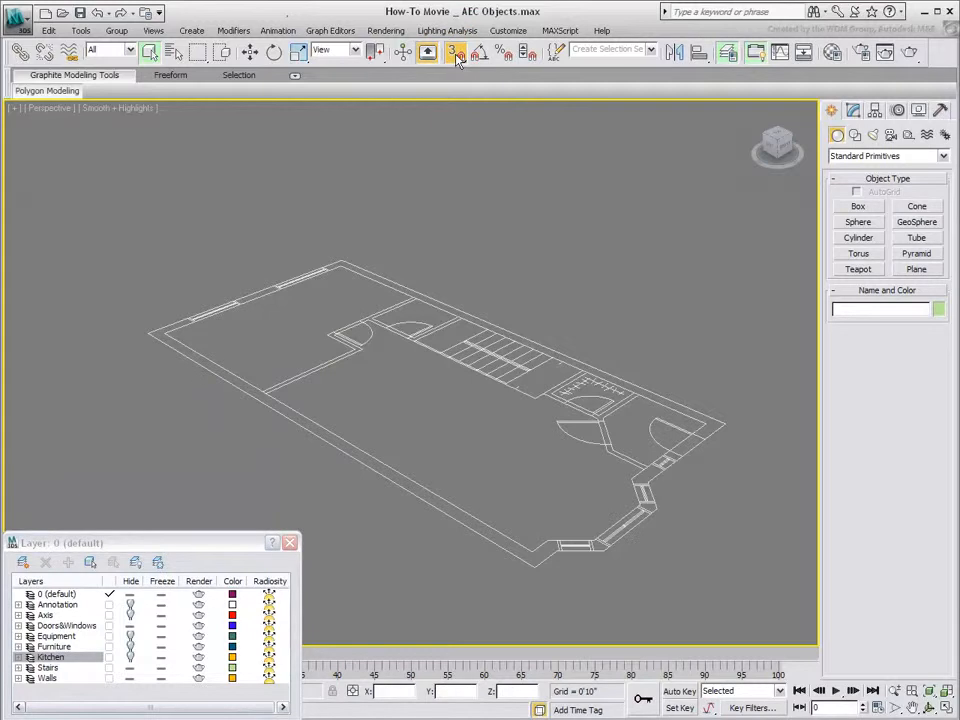
right_click(455, 52)
click(464, 365)
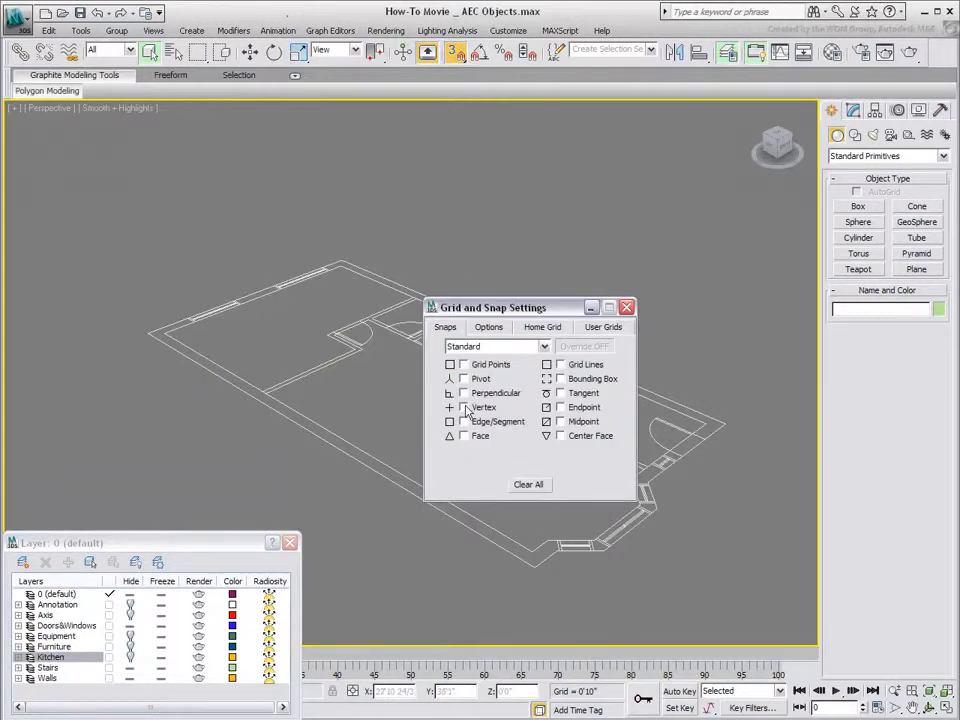
click(626, 307)
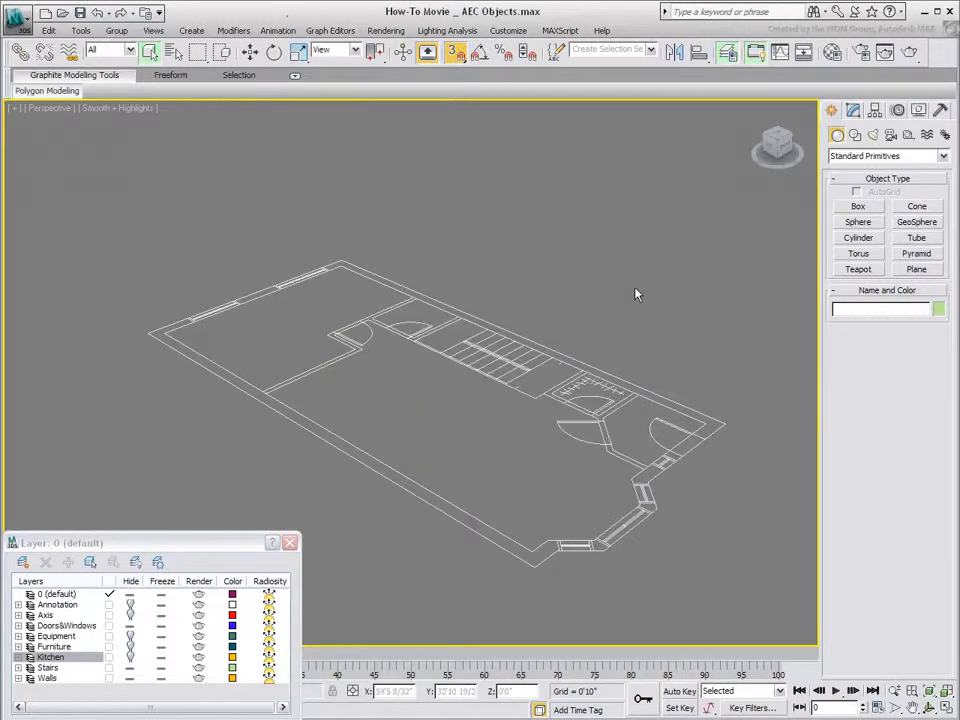
Make Walls the current layer and set up an AEC Extended wall with 1'0" width, 10'0" height and left justification
click(110, 679)
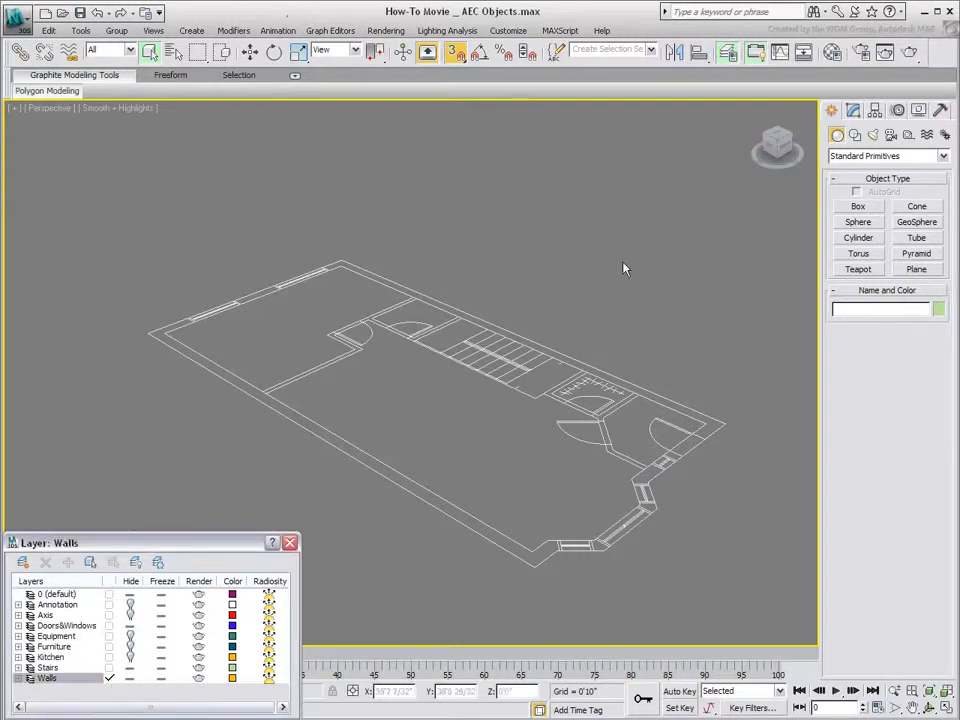
click(857, 157)
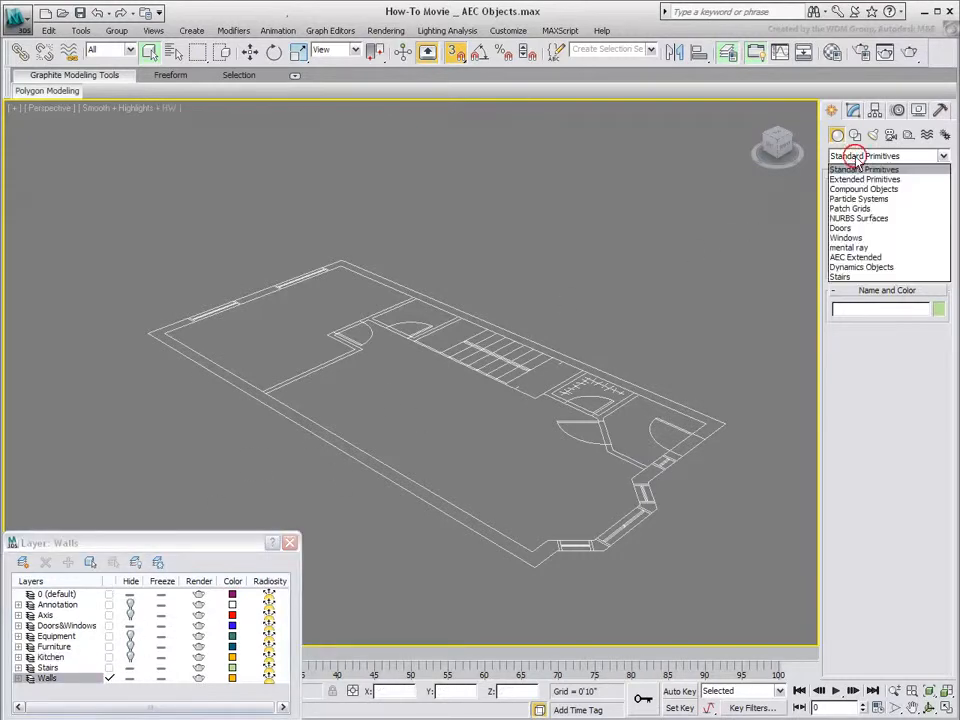
click(845, 257)
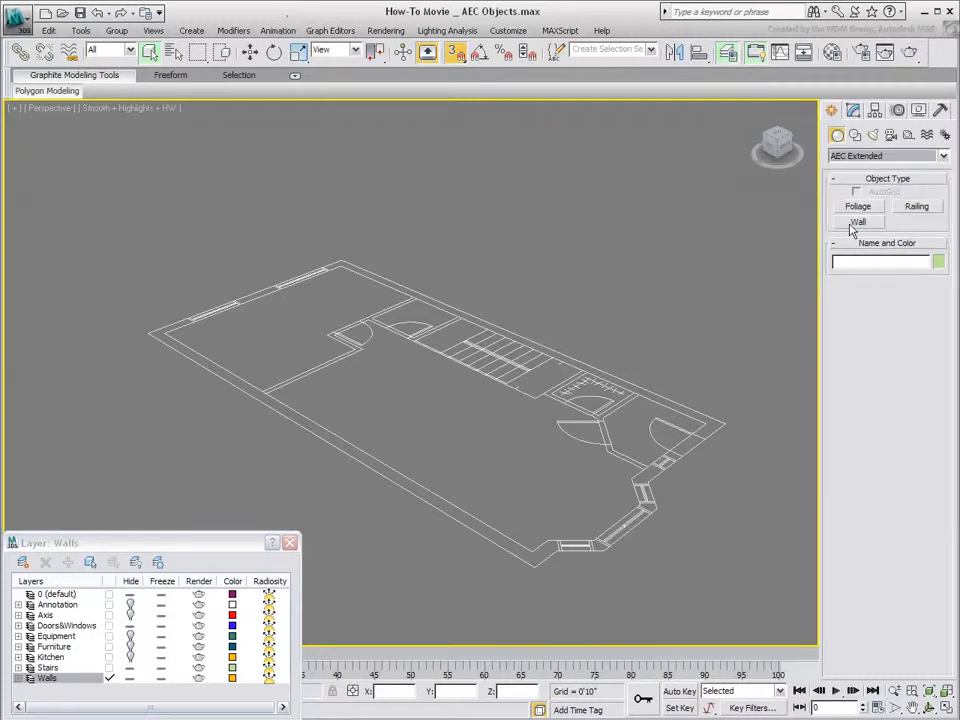
click(857, 222)
drag(908, 321, 860, 337)
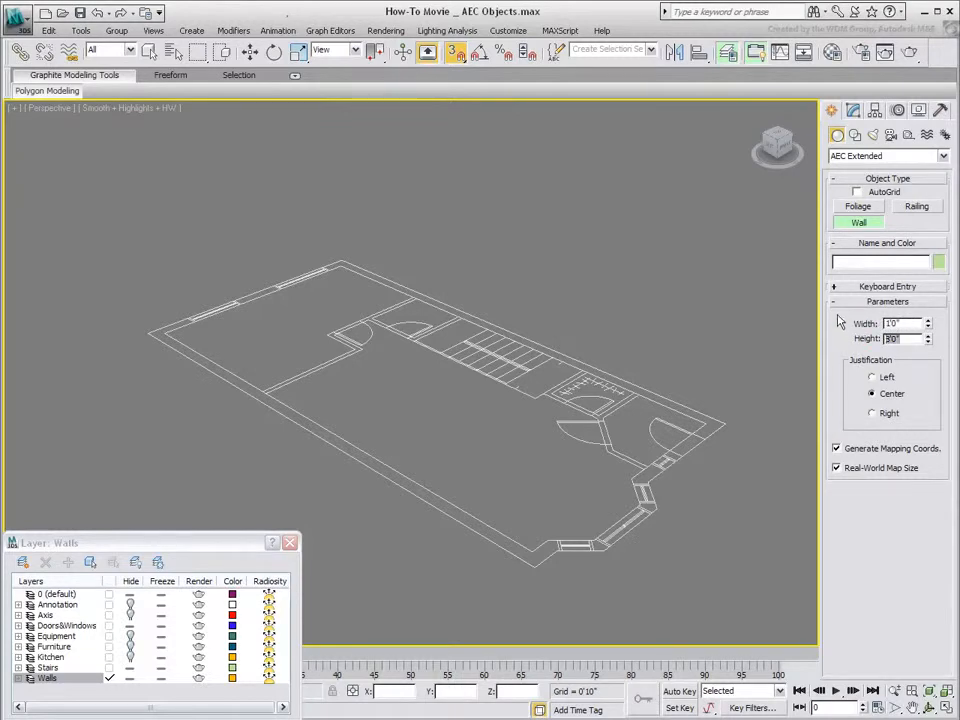
click(856, 323)
click(873, 378)
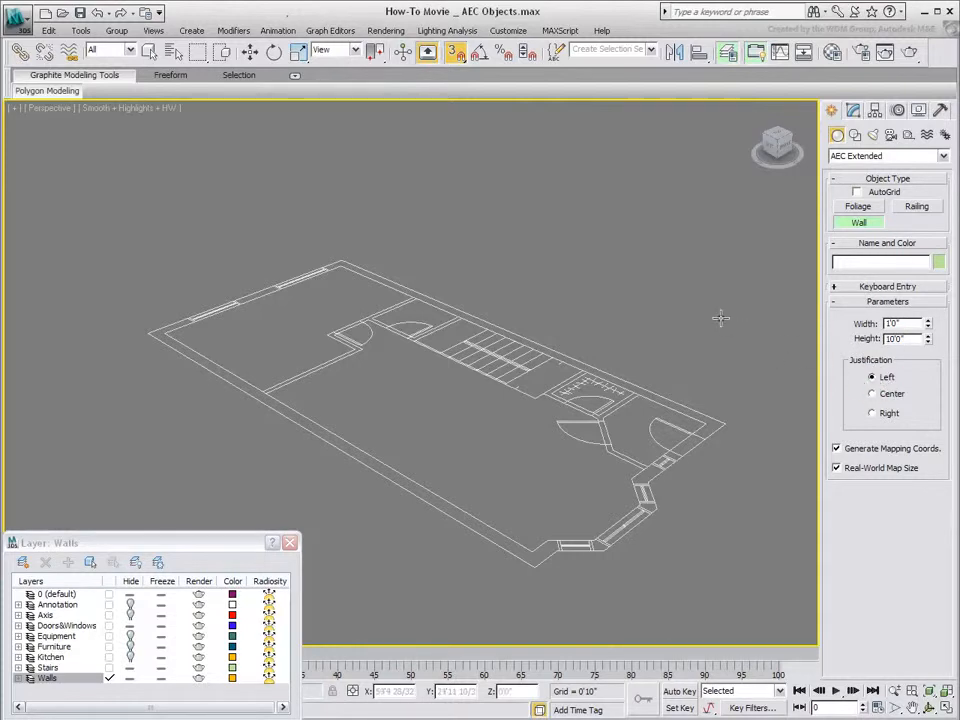
Trace the plan's outer corners, including the bay window, with one continuous wall and close it at the starting corner
click(148, 326)
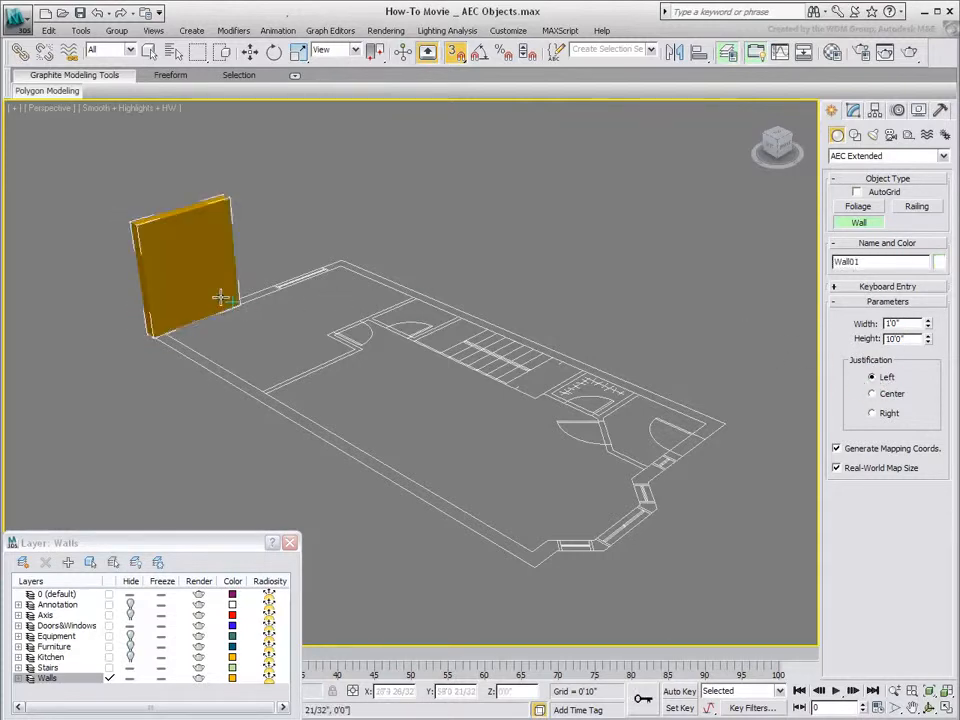
click(340, 255)
click(727, 424)
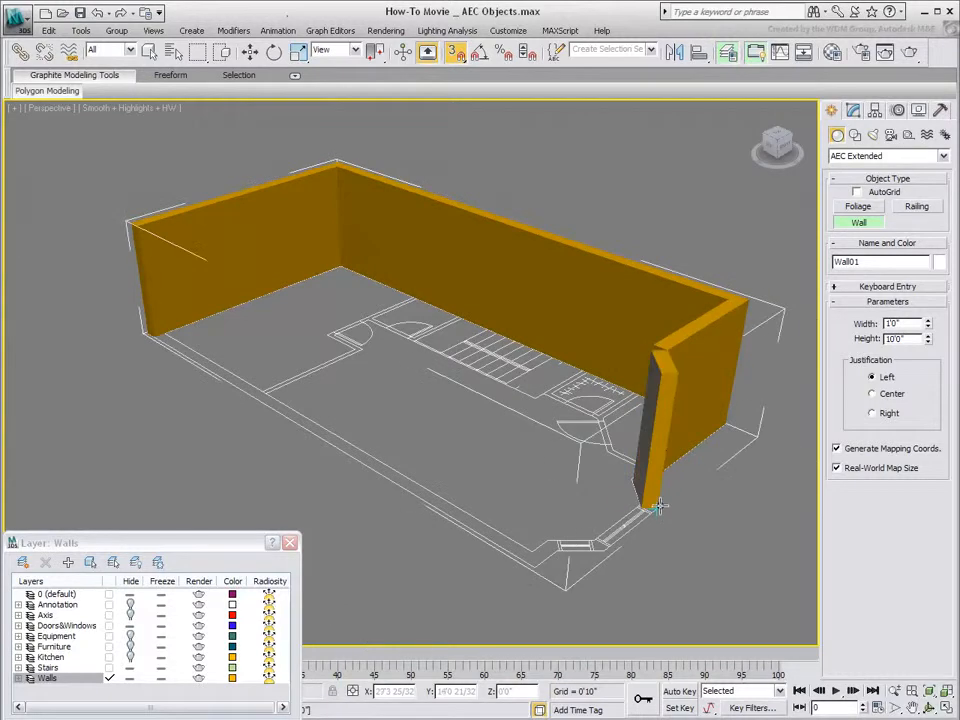
click(651, 507)
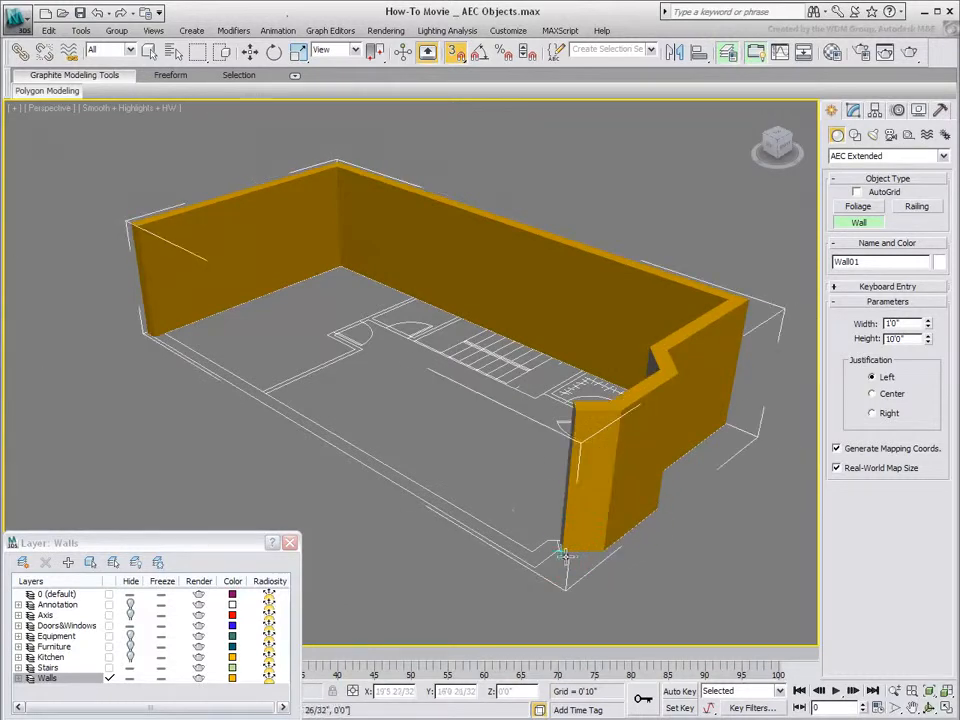
click(534, 562)
click(150, 341)
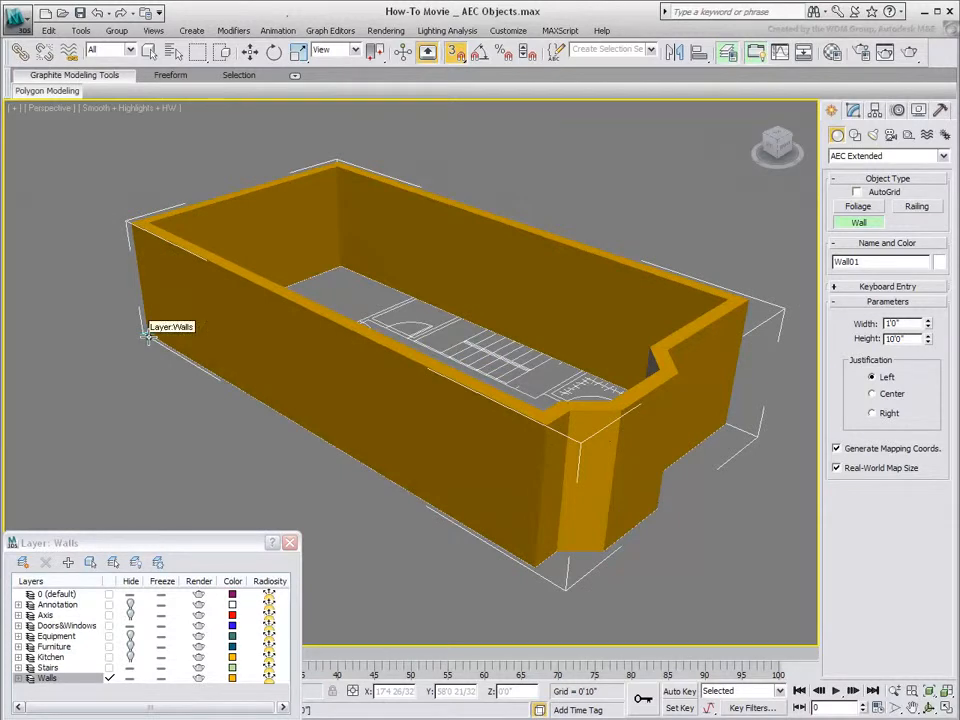
click(507, 431)
right_click(435, 331)
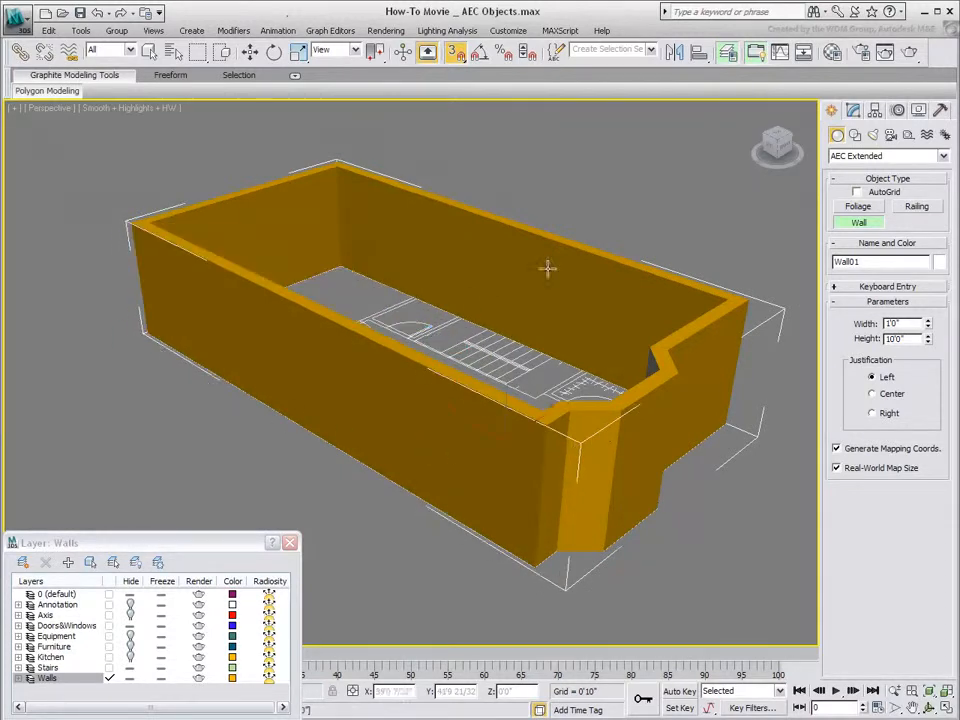
Set up a new interior wall with a width of 0'5" and a height of 9'0"
alt+middle_drag(471, 340, 380, 345)
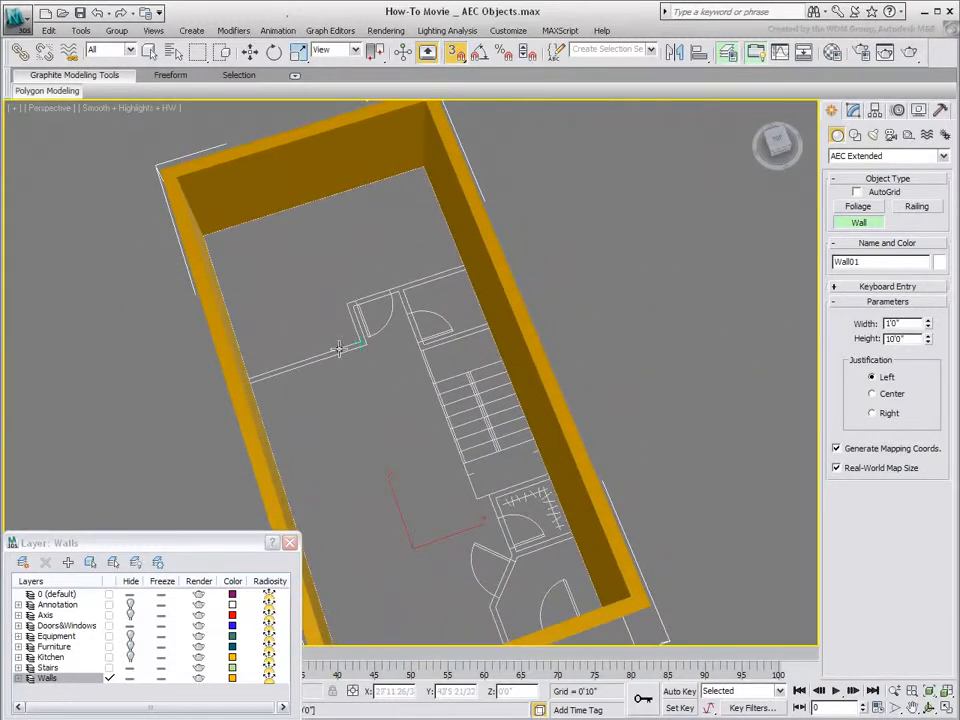
scroll(425, 341, up, 4)
scroll(423, 370, down, 4)
alt+middle_drag(420, 401, 469, 411)
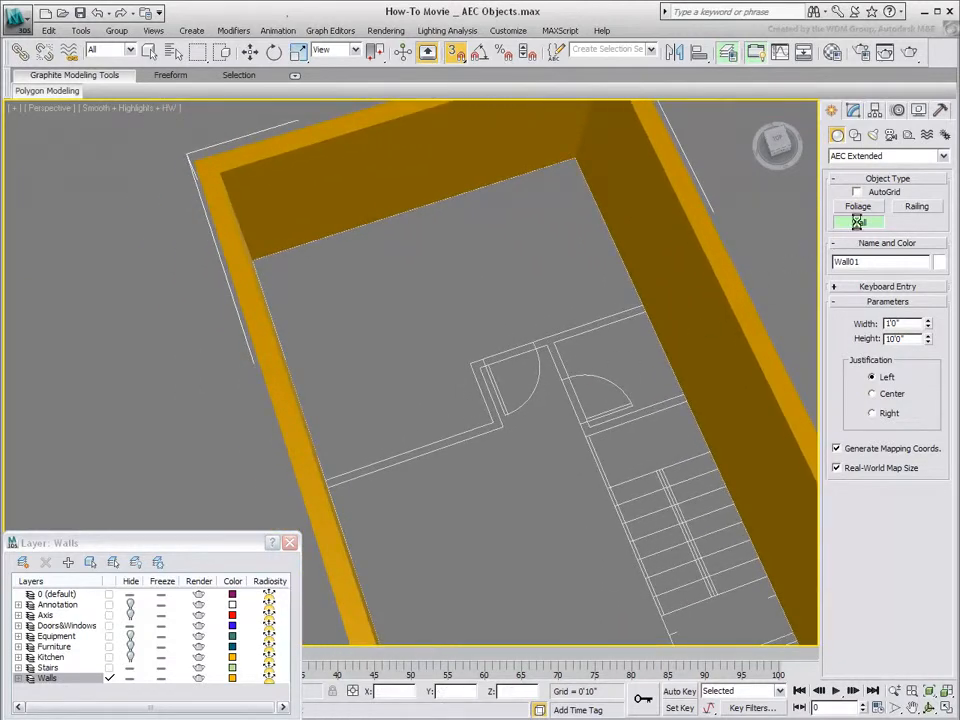
click(858, 222)
drag(904, 323, 883, 326)
drag(897, 338, 865, 342)
Draw the stepped kitchen partition wall along the plan lines, from one long exterior wall across to the other
middle_drag(520, 474, 499, 459)
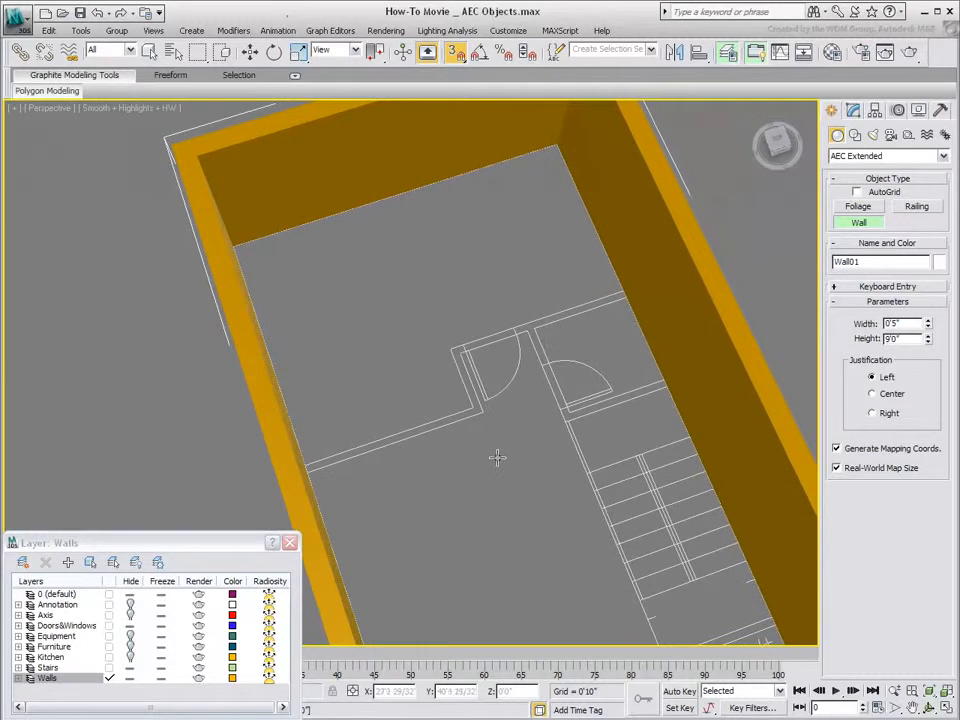
click(621, 303)
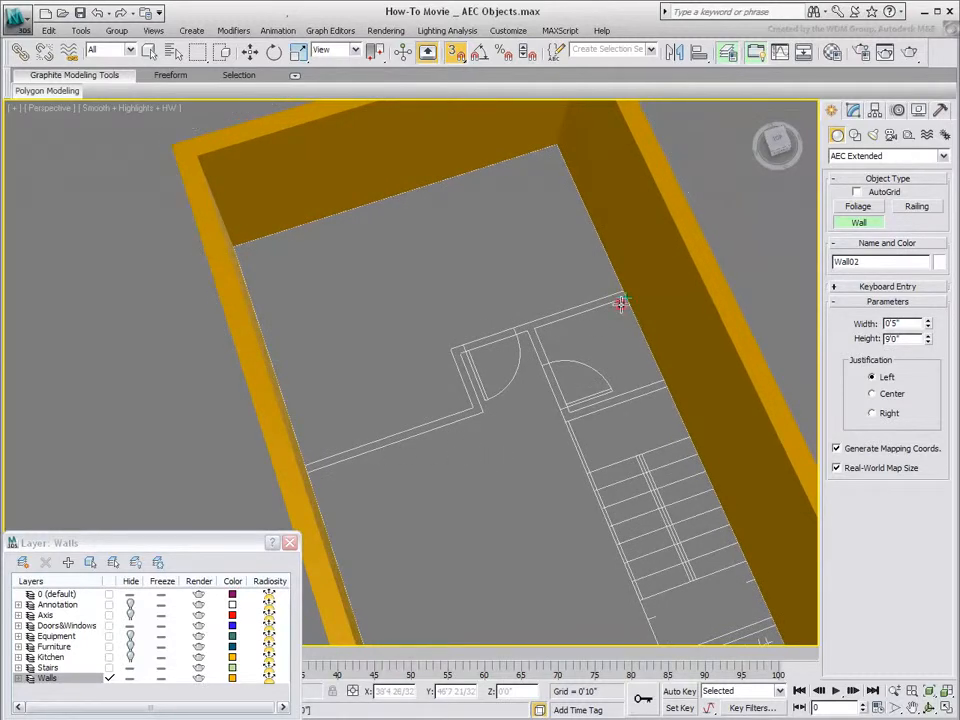
click(457, 350)
click(486, 414)
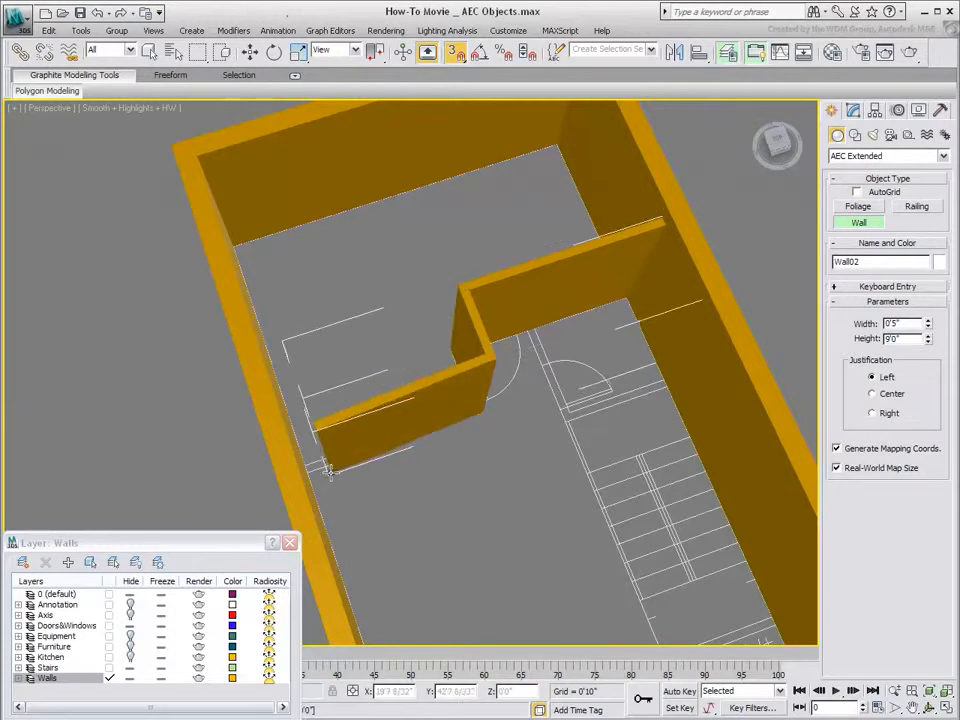
click(313, 470)
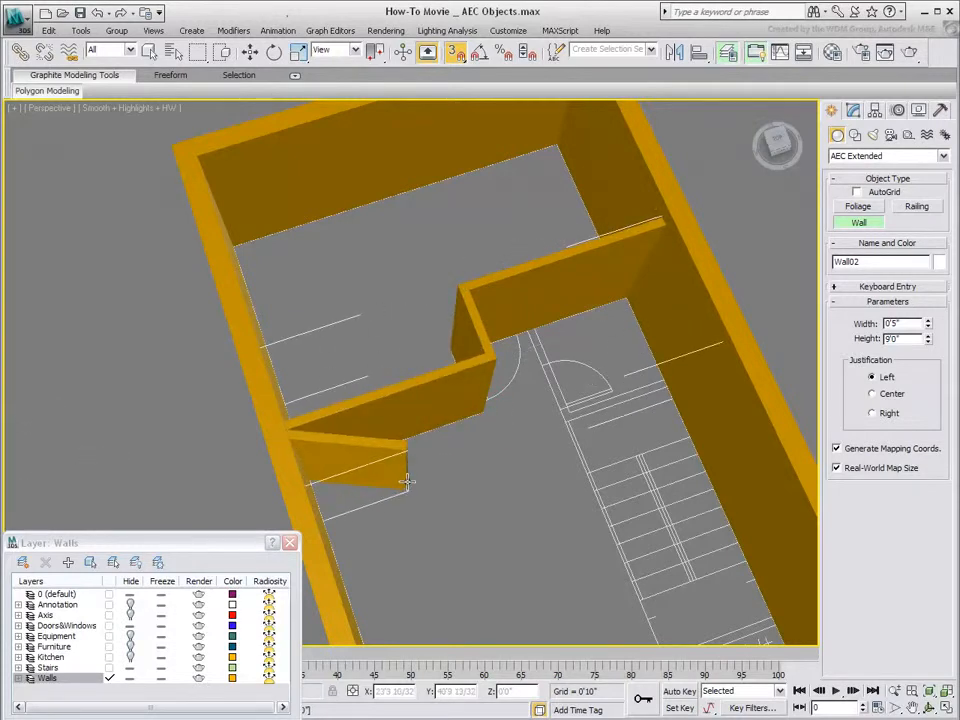
right_click(447, 482)
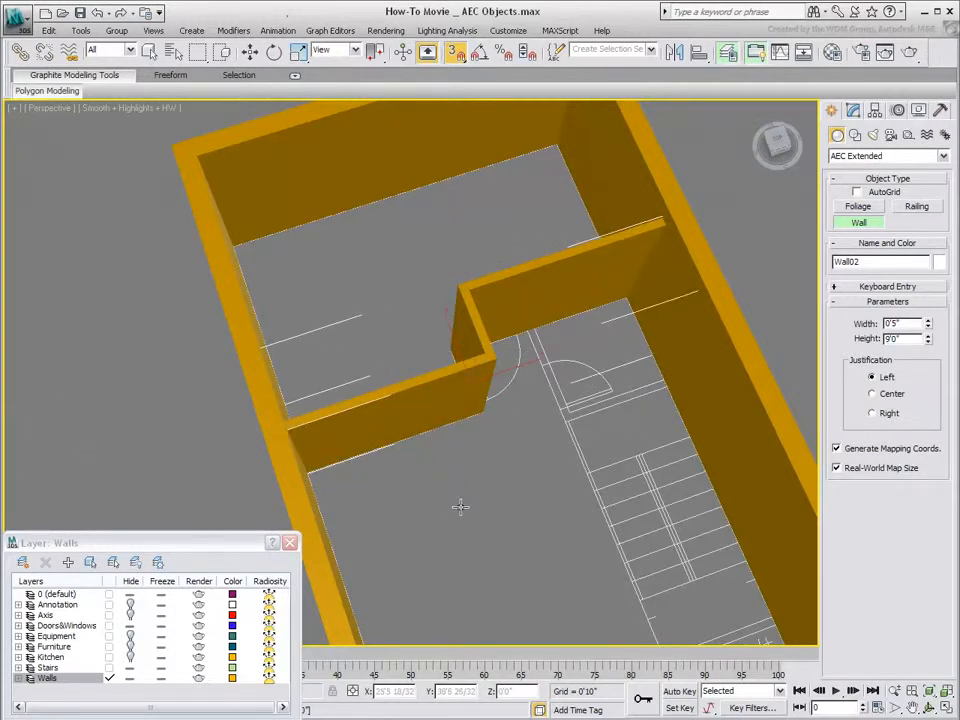
Draw the L-shaped wall enclosing the small room beside the stairs, ending it at the kitchen partition
click(657, 392)
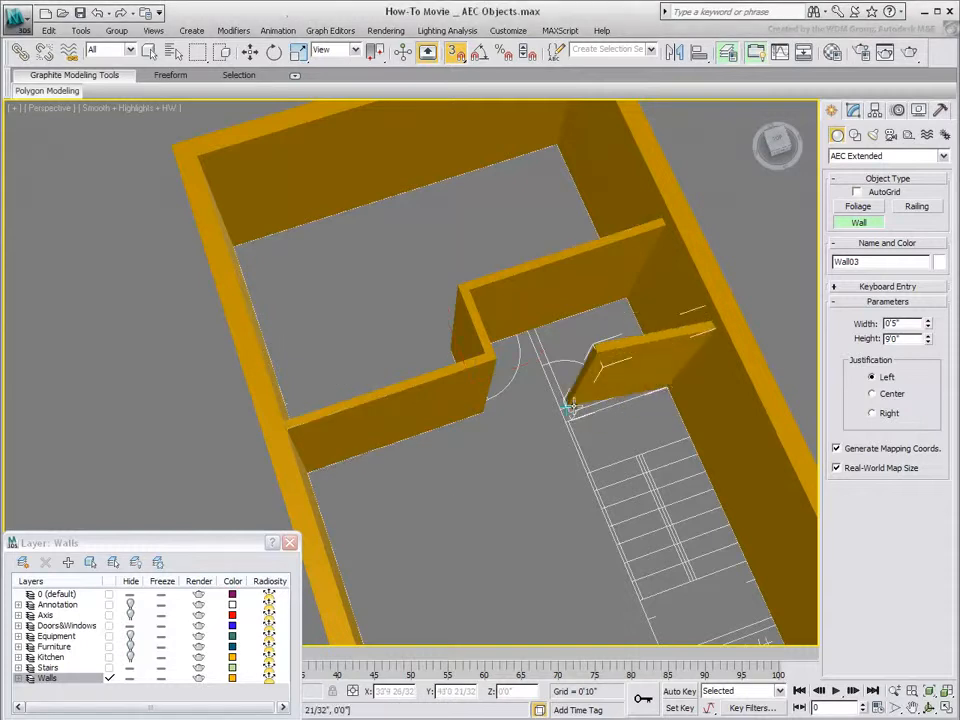
click(562, 424)
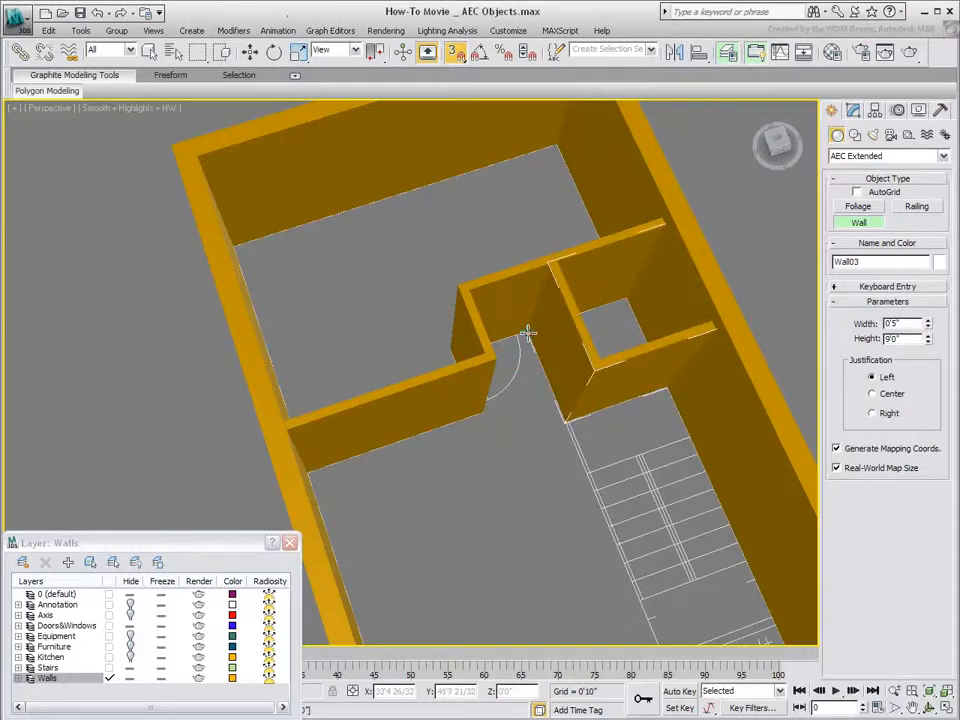
right_click(542, 490)
Draw the angled interior wall along the plan lines, from the exterior wall by the bay window around the closet to the long exterior wall
middle_drag(550, 528, 354, 276)
alt+middle_drag(553, 523, 455, 537)
middle_drag(402, 503, 580, 411)
scroll(580, 411, up, 4)
middle_drag(634, 491, 392, 409)
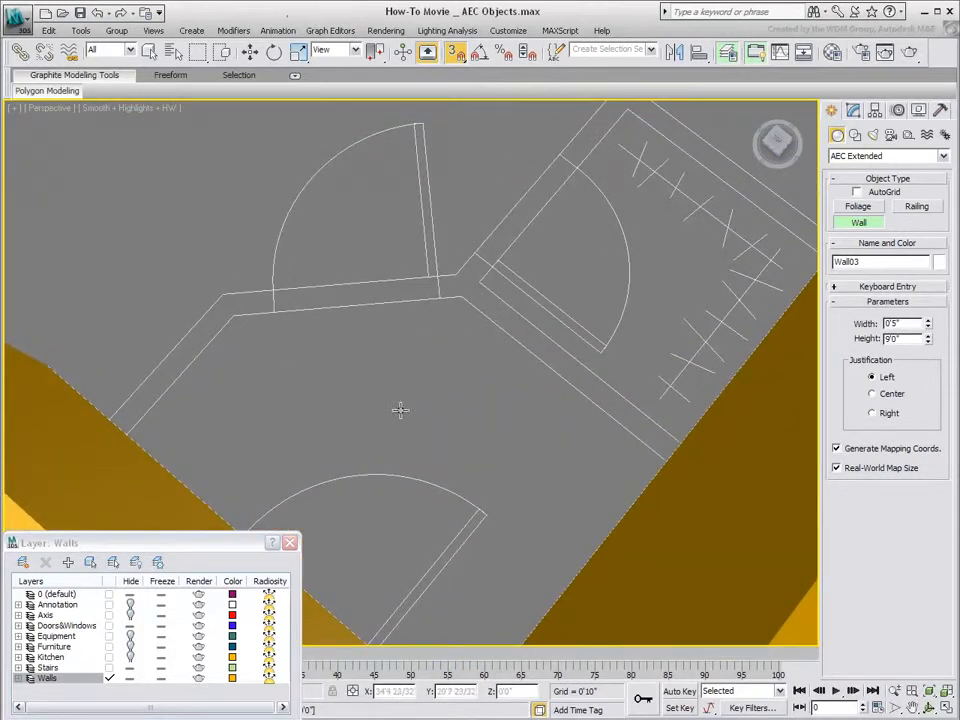
scroll(430, 403, down, 4)
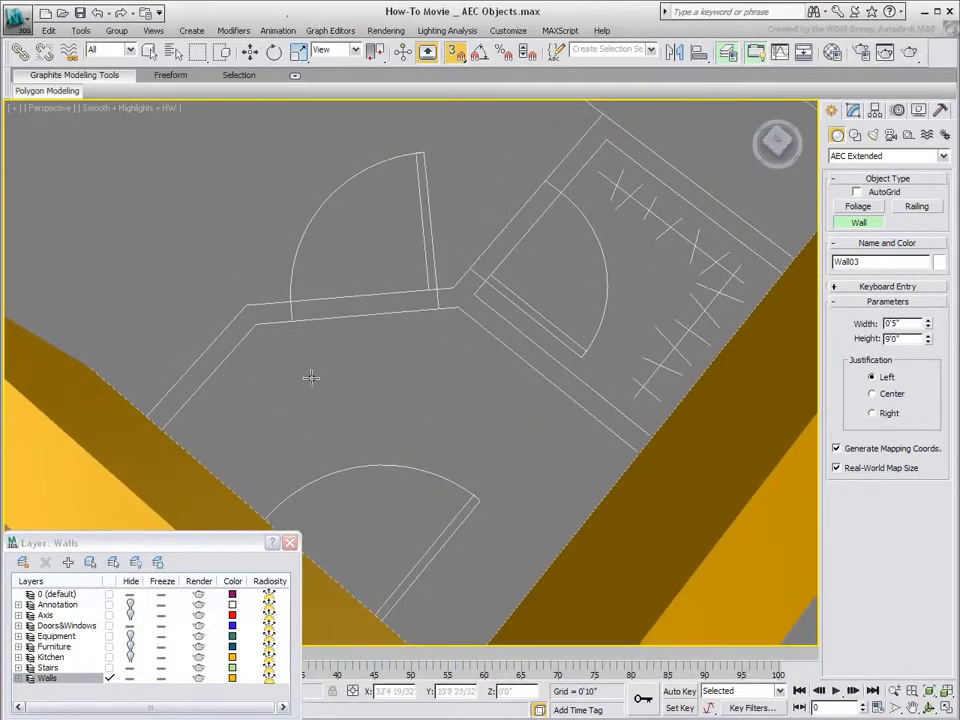
click(155, 403)
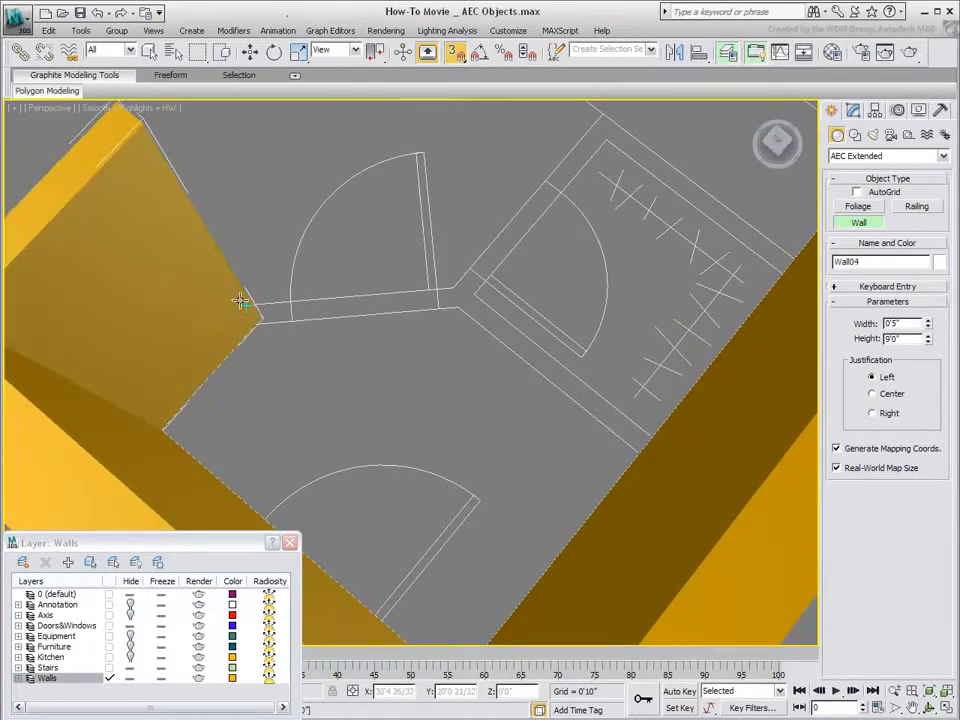
click(245, 300)
click(456, 277)
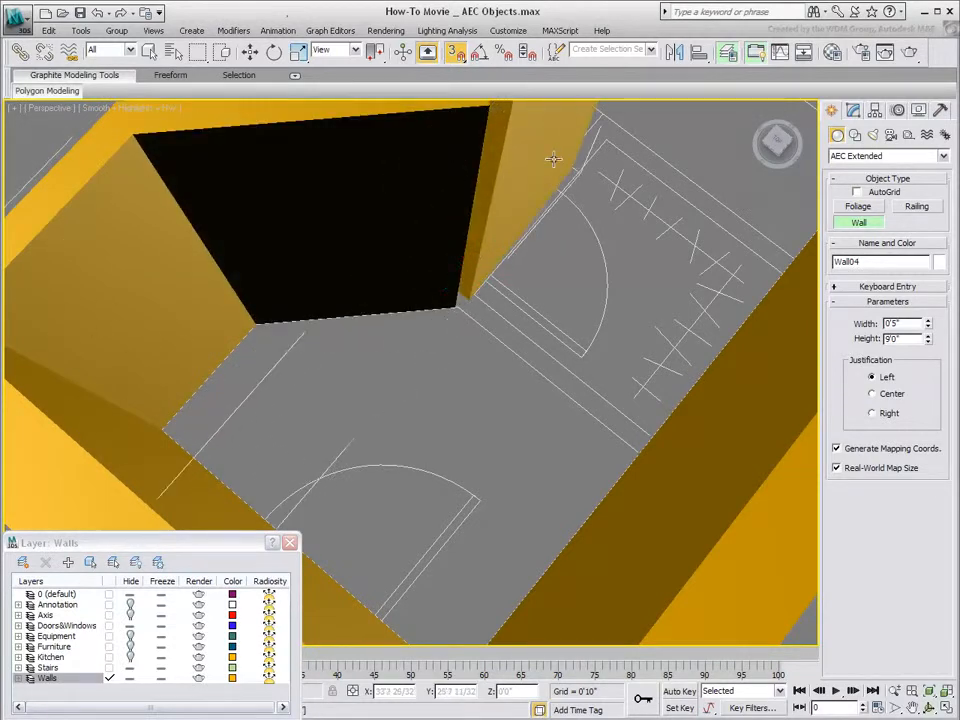
click(620, 119)
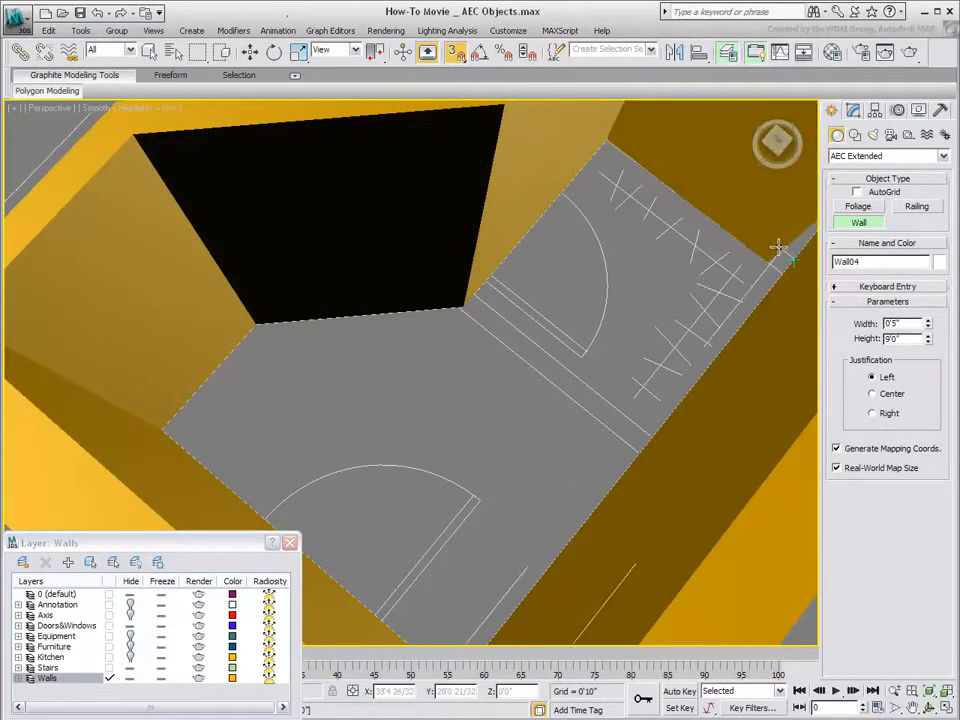
click(782, 260)
right_click(689, 263)
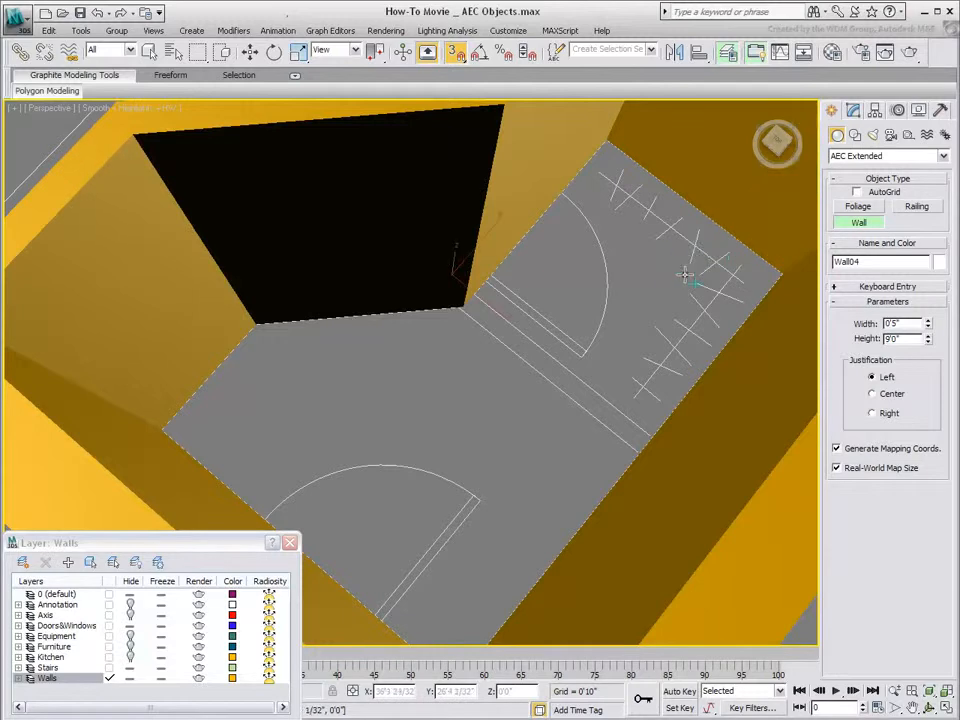
Draw the straight dividing wall between the entry and the closet, from the long exterior wall to the angled wall's corner
click(625, 452)
click(455, 305)
right_click(449, 404)
Turn on See-Through display in the Walls layer's properties
scroll(425, 434, down, 4)
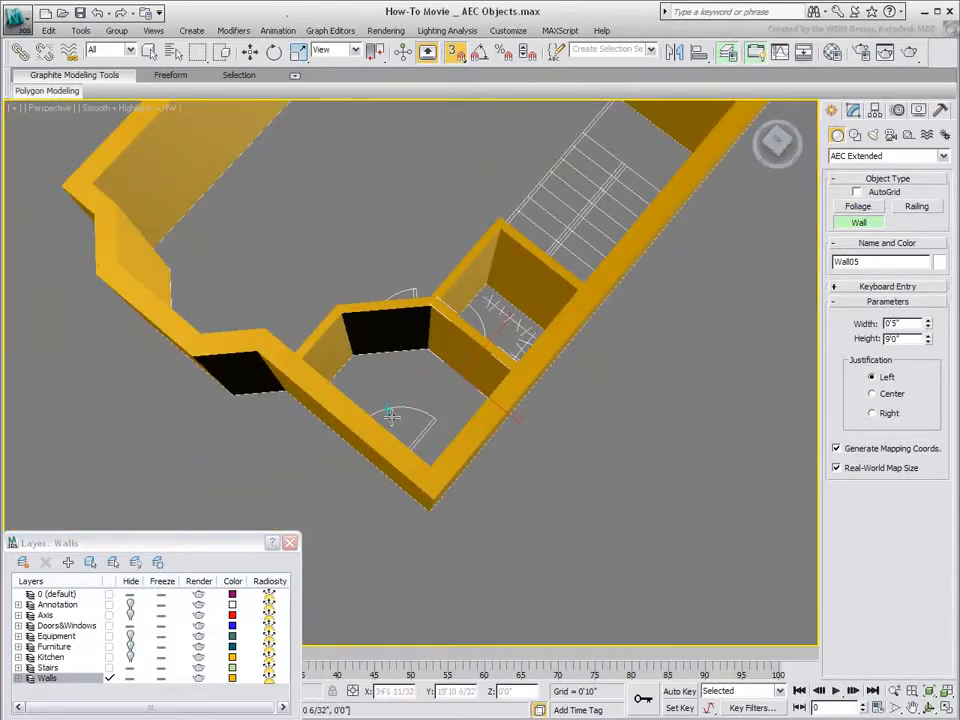
alt+middle_drag(387, 419, 532, 398)
middle_drag(298, 283, 481, 503)
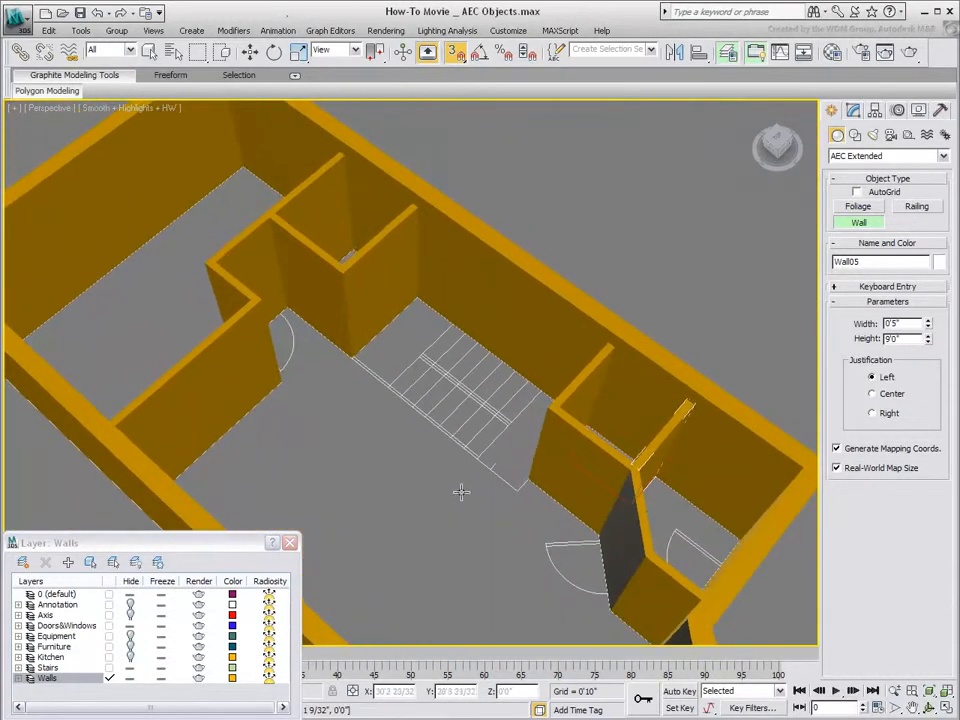
scroll(443, 452, down, 3)
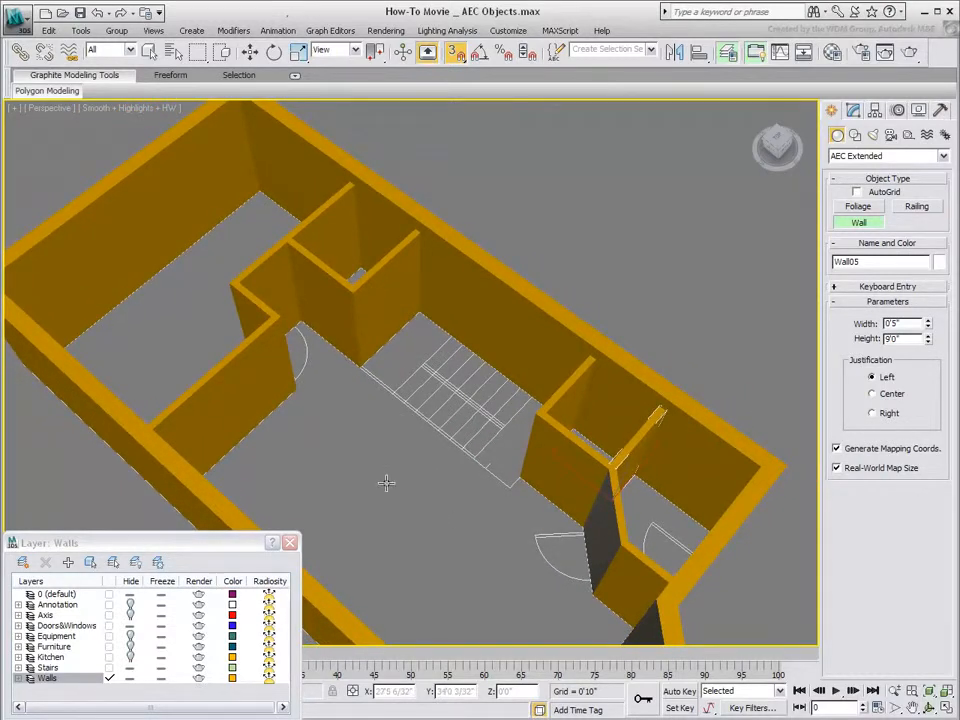
drag(202, 548, 415, 265)
right_click(275, 398)
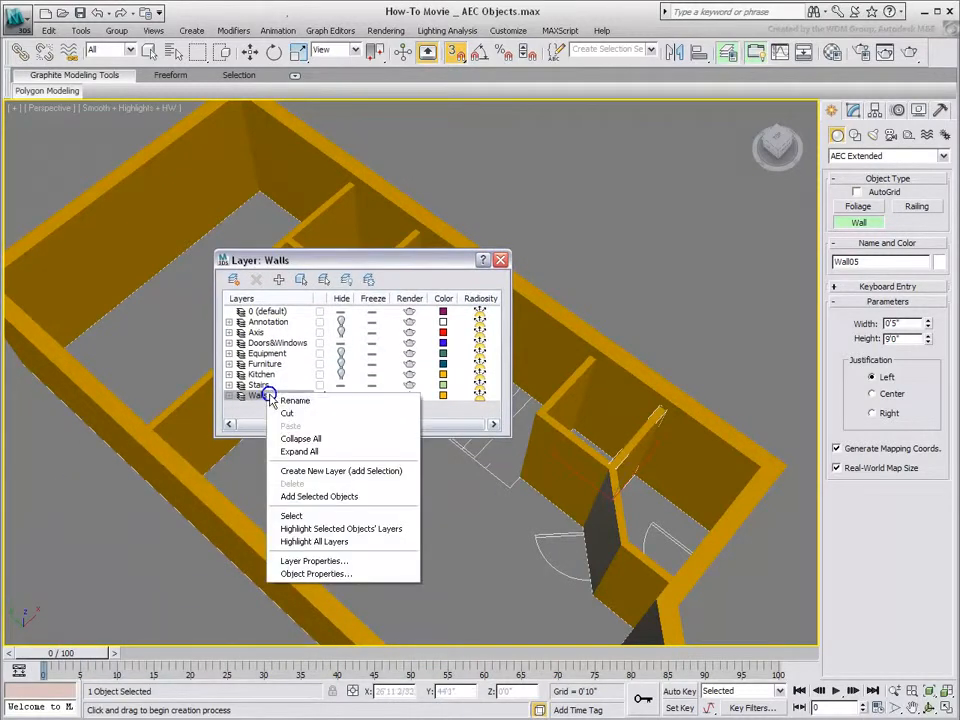
click(323, 565)
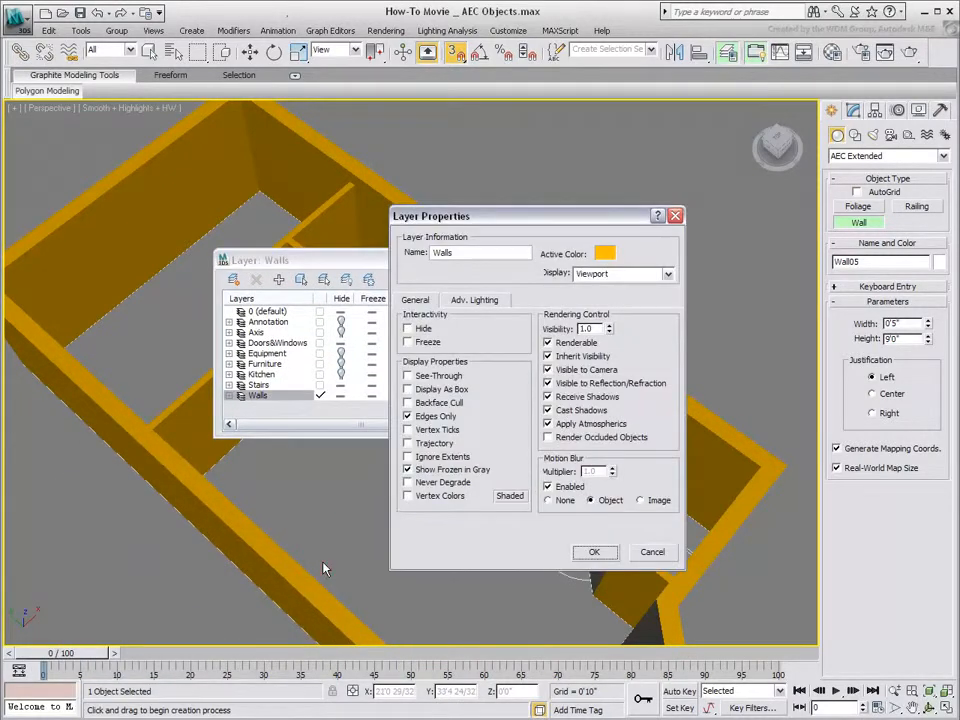
click(408, 376)
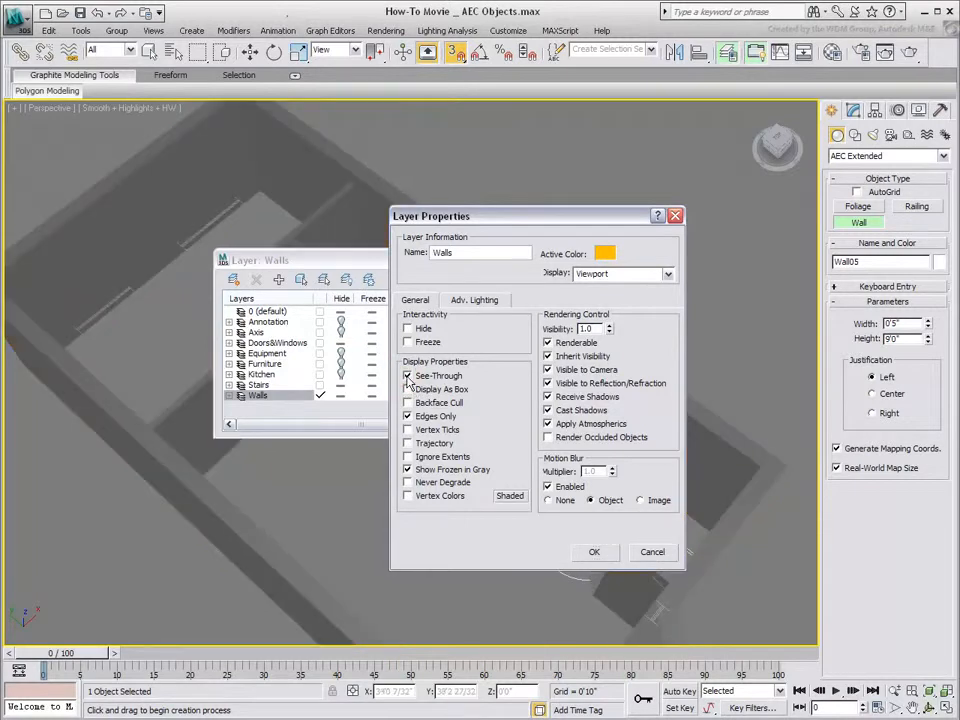
click(593, 554)
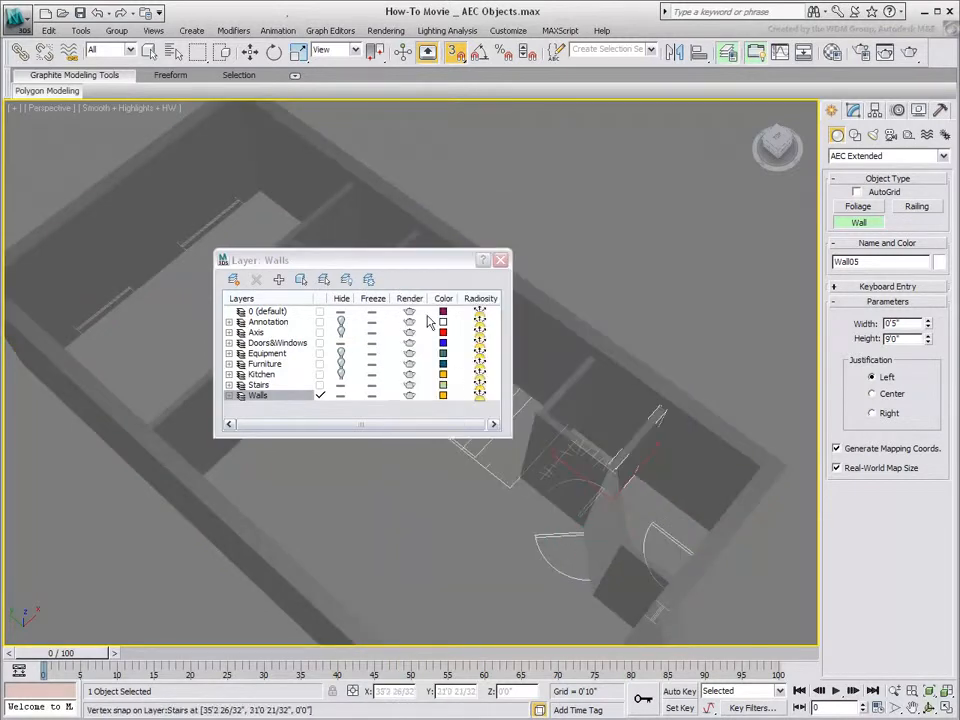
drag(398, 270, 183, 550)
Make Doors&Windows the current layer
middle_drag(249, 210, 518, 373)
scroll(349, 401, up, 6)
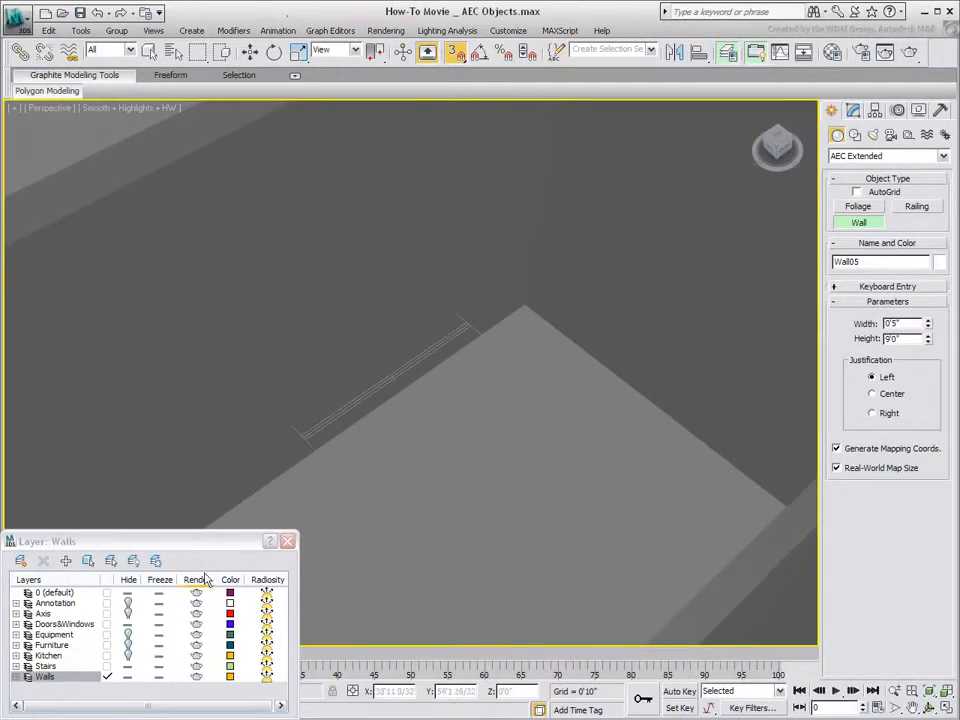
click(106, 624)
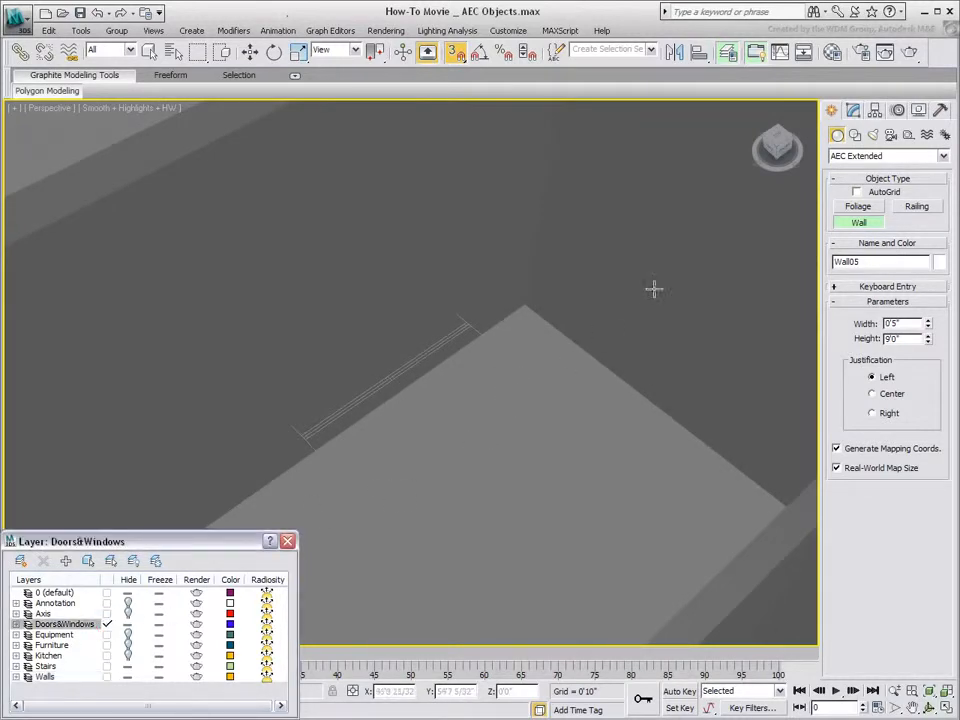
Draw a sliding door 5'8" wide, 1'0" deep and about 4'9" high at the kitchen's exterior wall opening, snapping to the plan
click(865, 156)
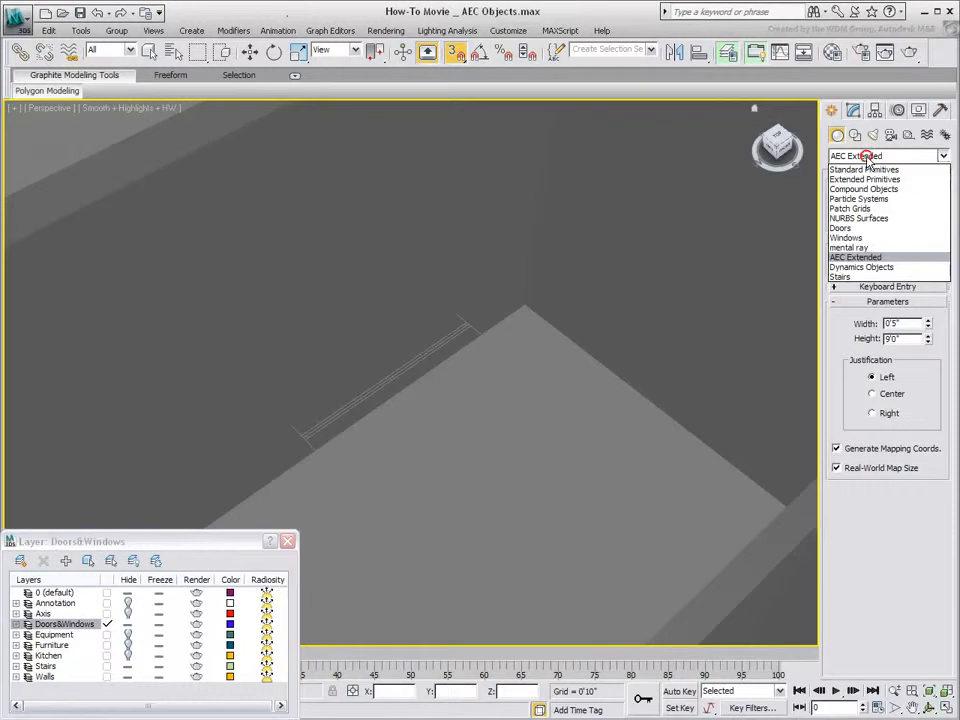
click(841, 228)
click(904, 208)
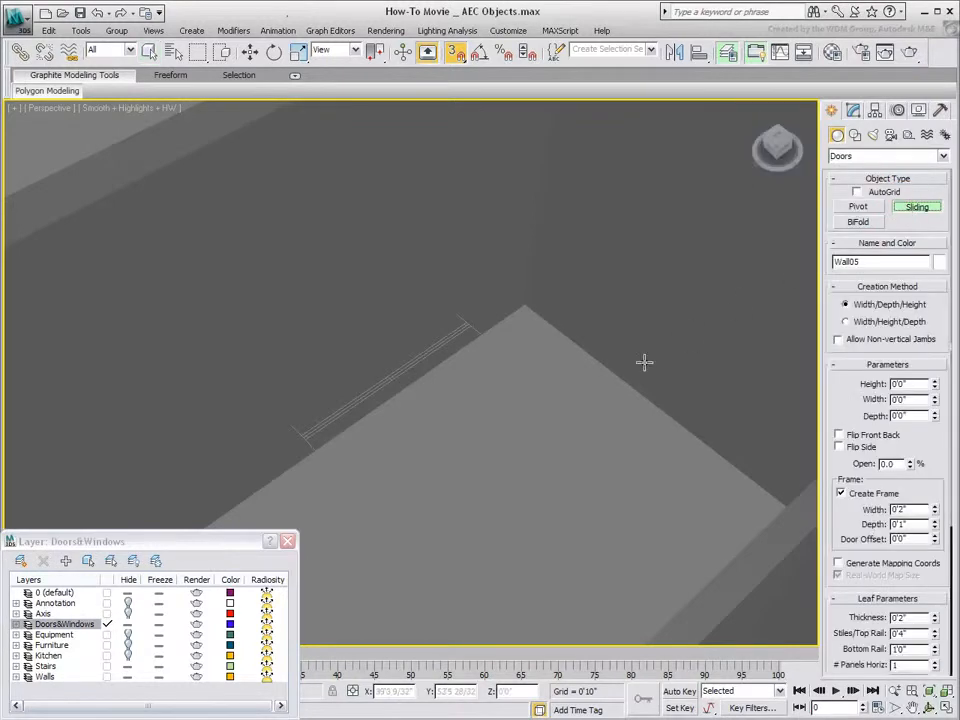
drag(313, 448, 480, 331)
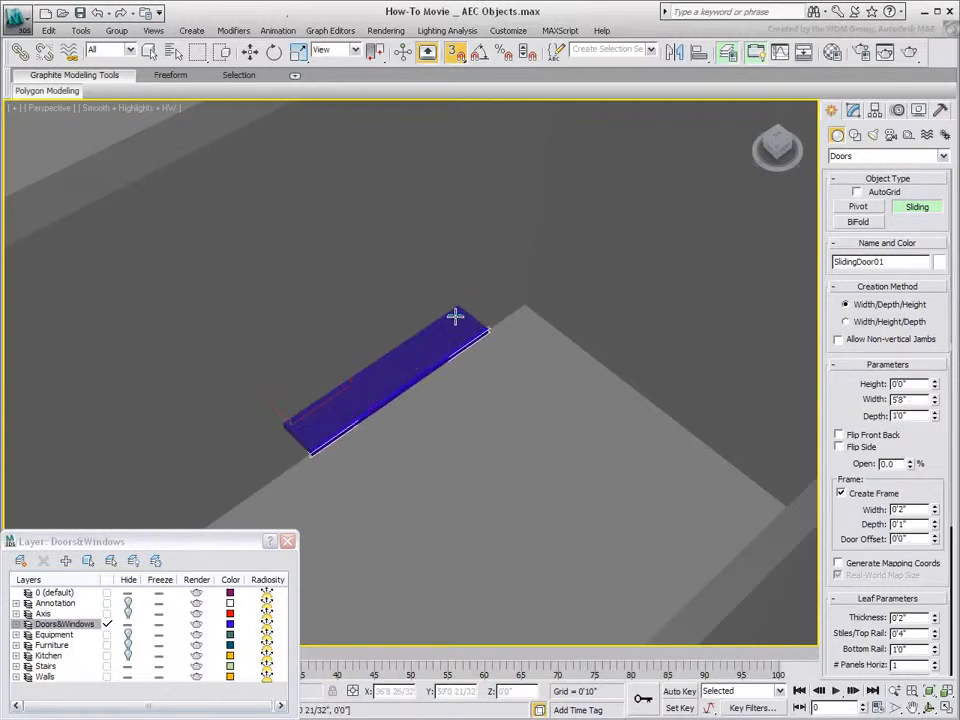
click(456, 316)
click(447, 141)
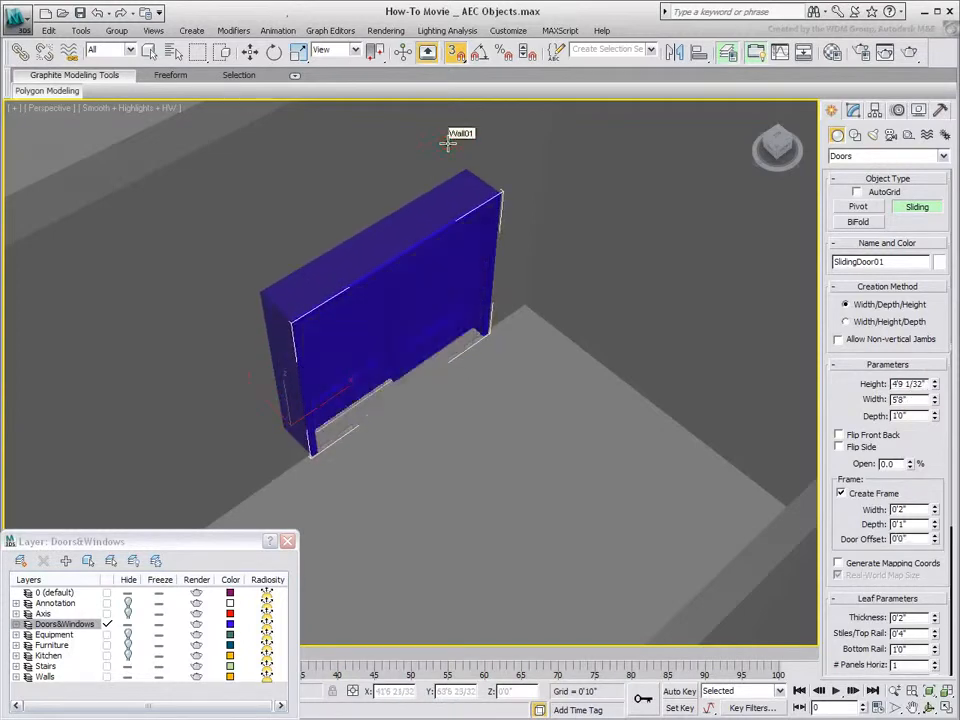
Set the sliding door's height to 7'0" and slide it 67% open
alt+middle_drag(493, 424, 483, 461)
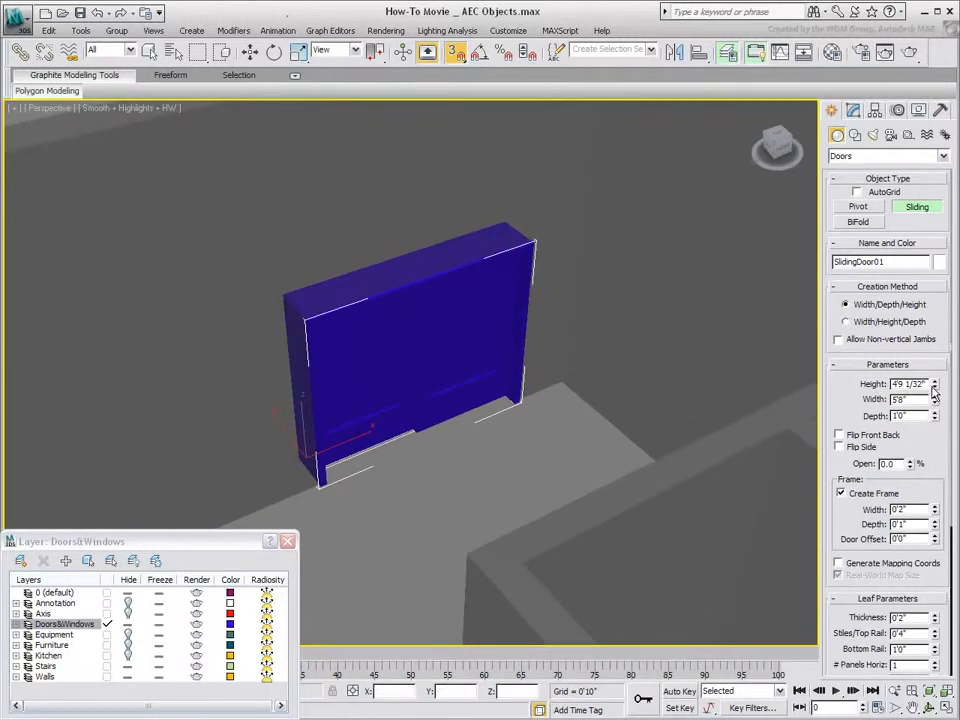
drag(926, 384, 866, 382)
text(7)
key(Return)
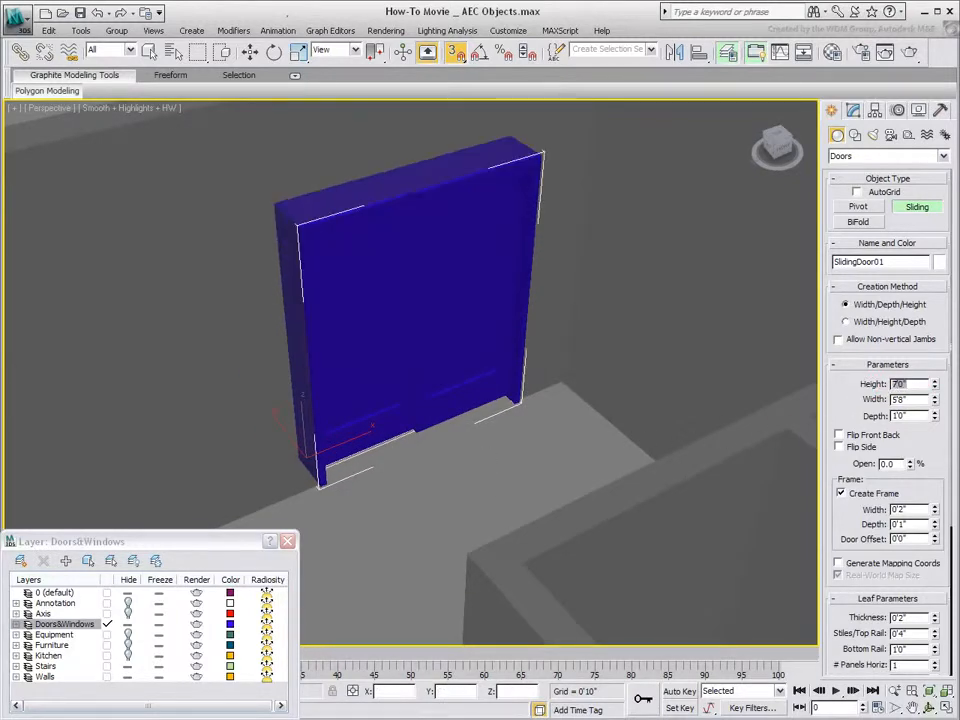
alt+middle_drag(585, 407, 561, 465)
drag(910, 466, 680, 310)
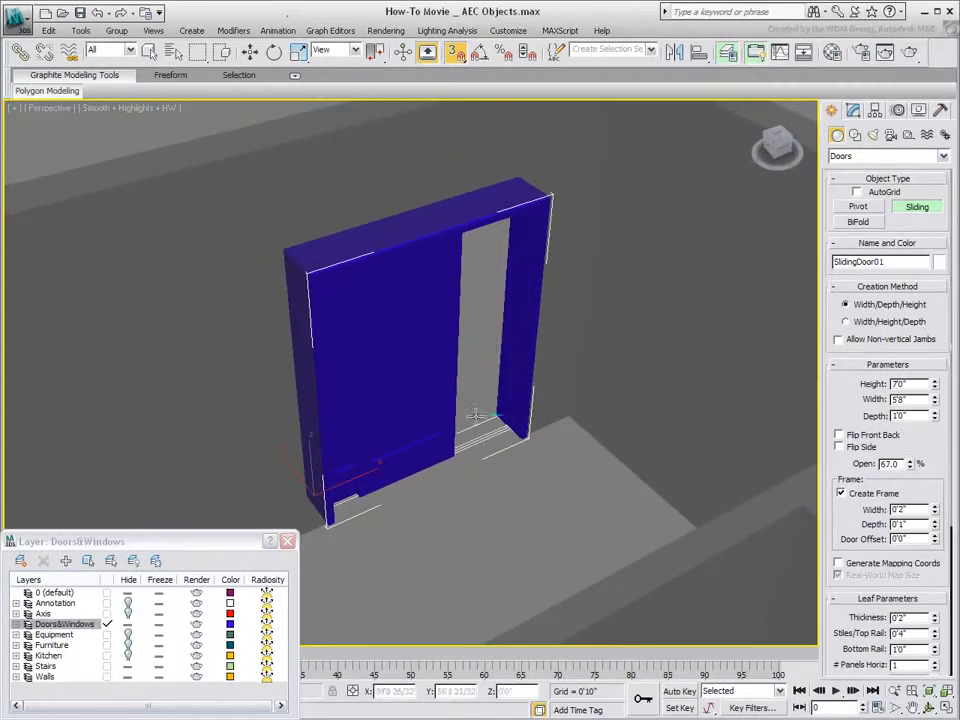
Draw a pivot door 2'8" wide, 0'5" deep and about 5'6" high at the small room beside the stairs
middle_drag(515, 490, 261, 281)
middle_drag(424, 526, 442, 488)
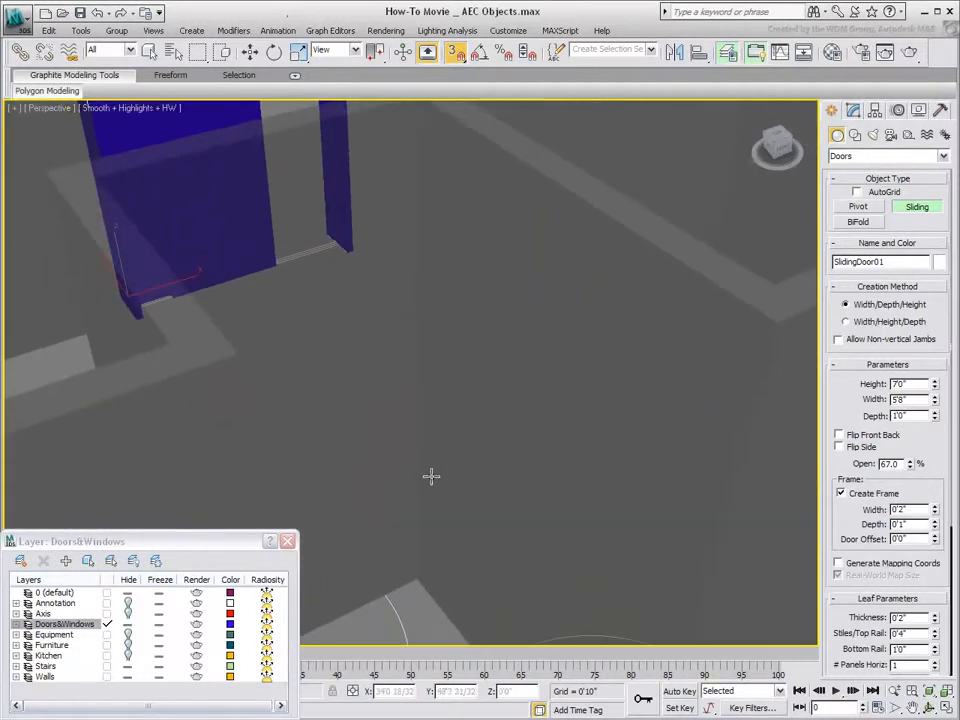
scroll(431, 476, down, 3)
alt+middle_drag(432, 562, 514, 590)
scroll(542, 604, up, 2)
scroll(527, 570, up, 2)
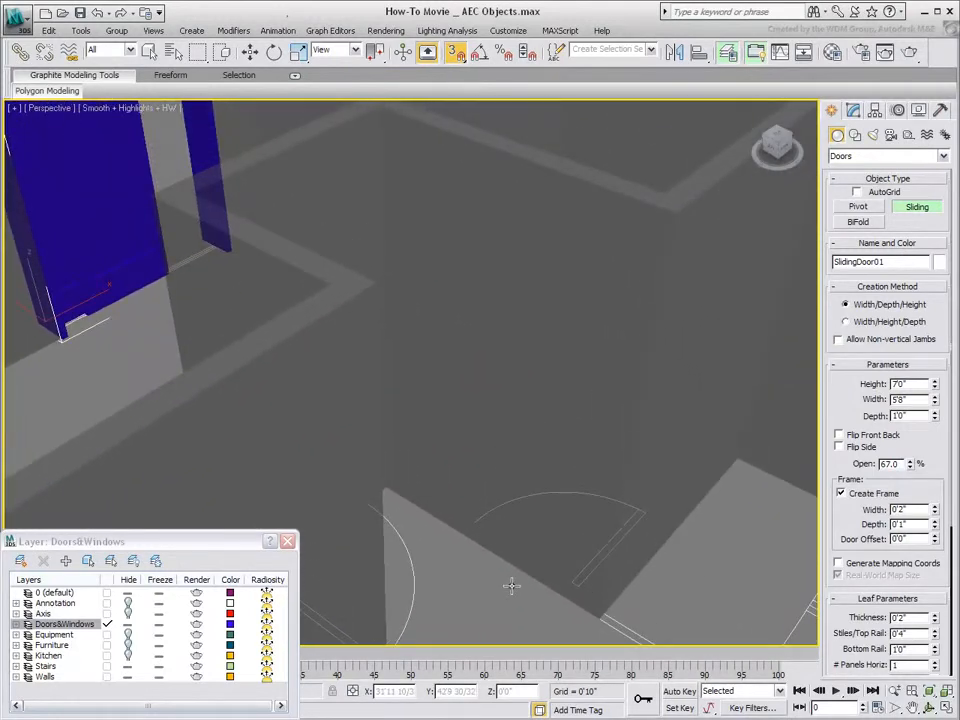
click(858, 206)
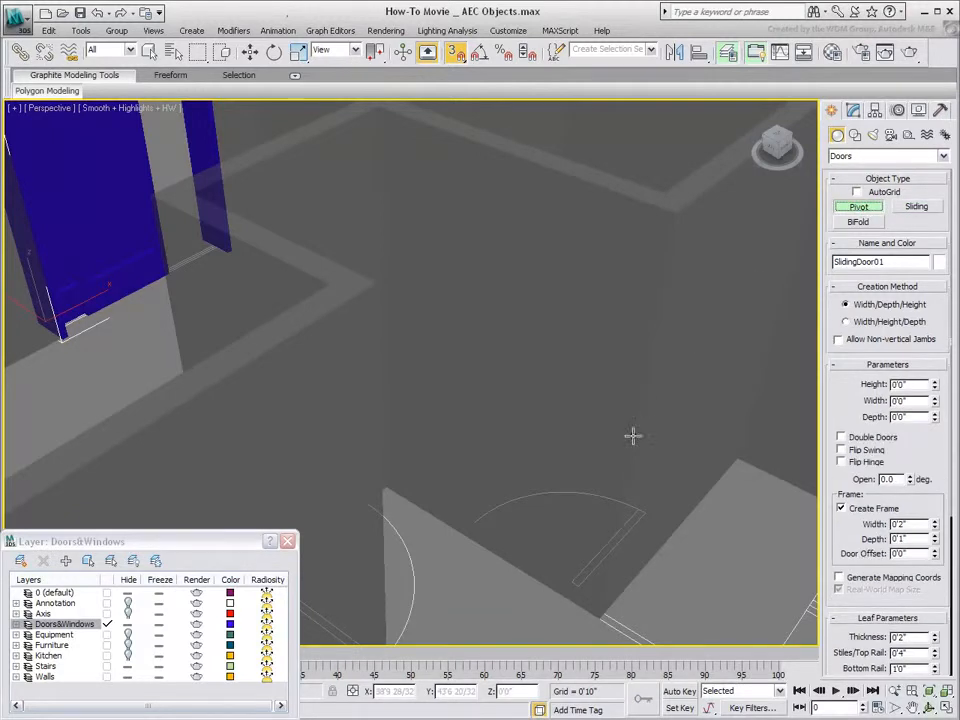
drag(518, 571, 461, 527)
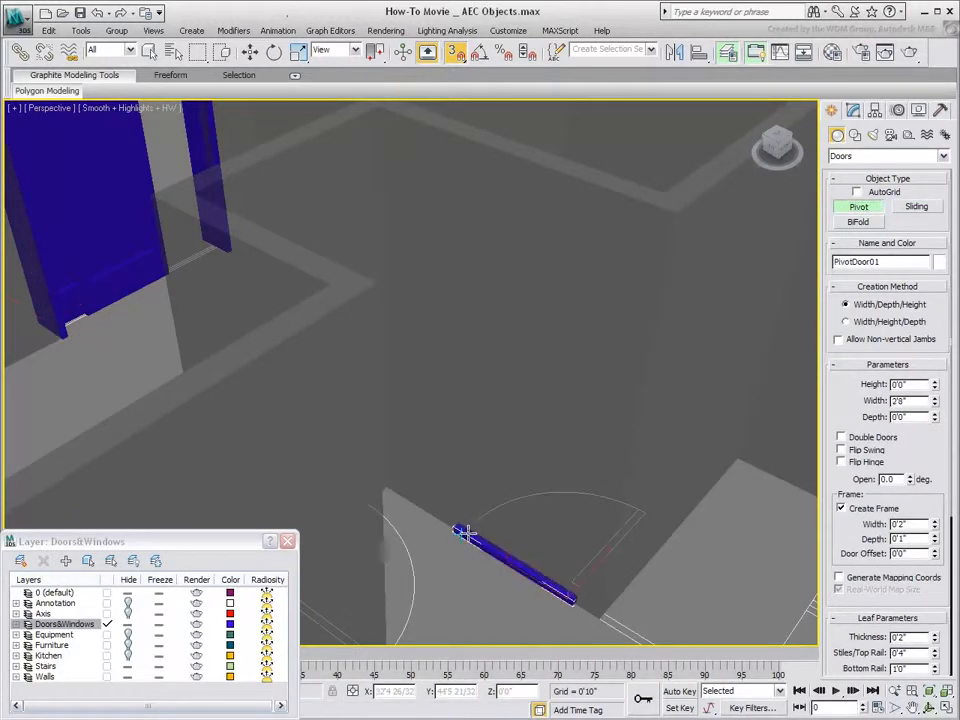
click(474, 523)
click(474, 268)
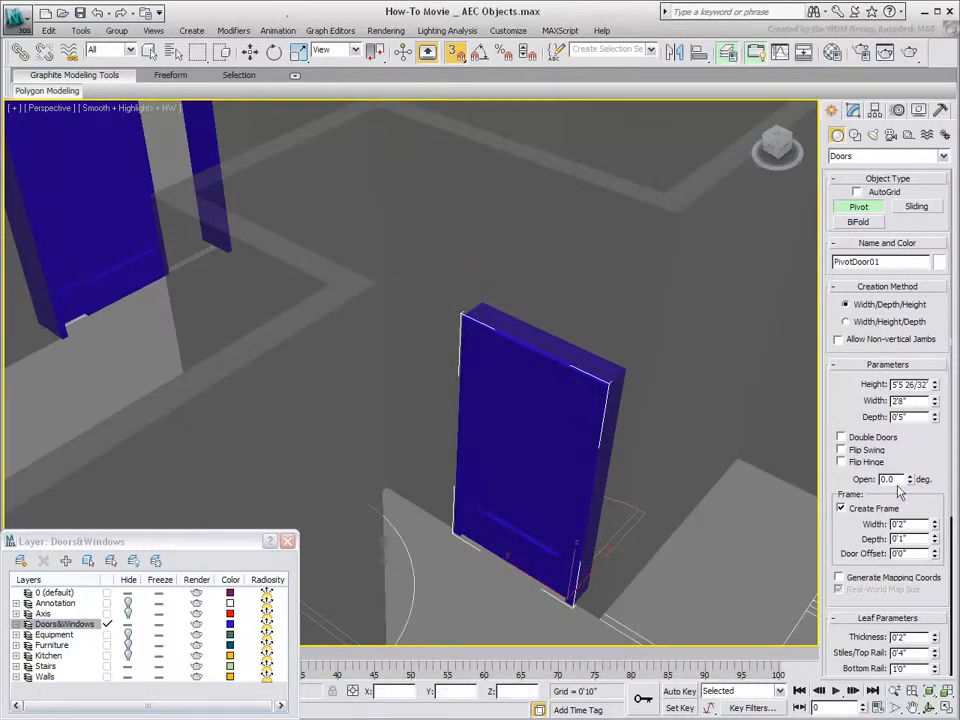
Flip the pivot door's swing to match the plan and open it 48.5 degrees, keeping a single leaf and the original hinge side
drag(912, 486, 903, 385)
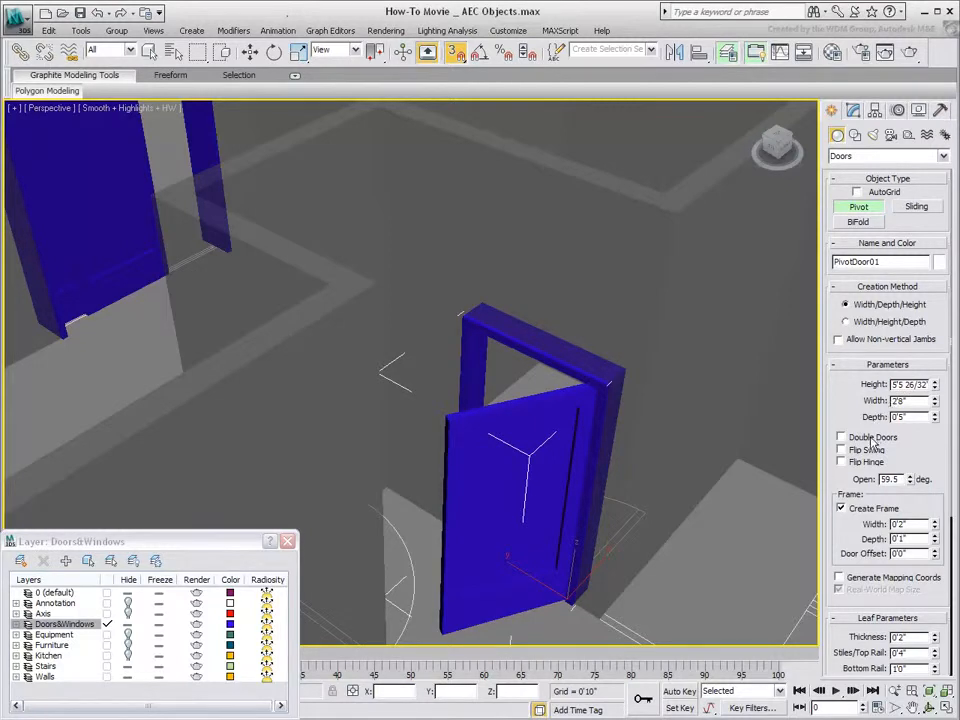
click(841, 462)
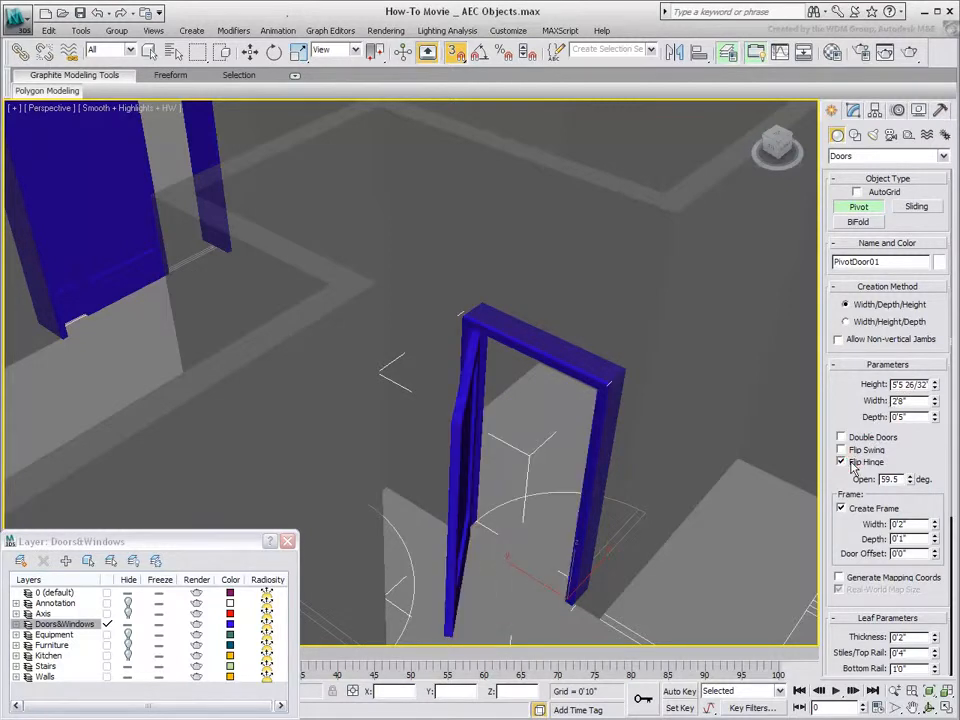
click(842, 450)
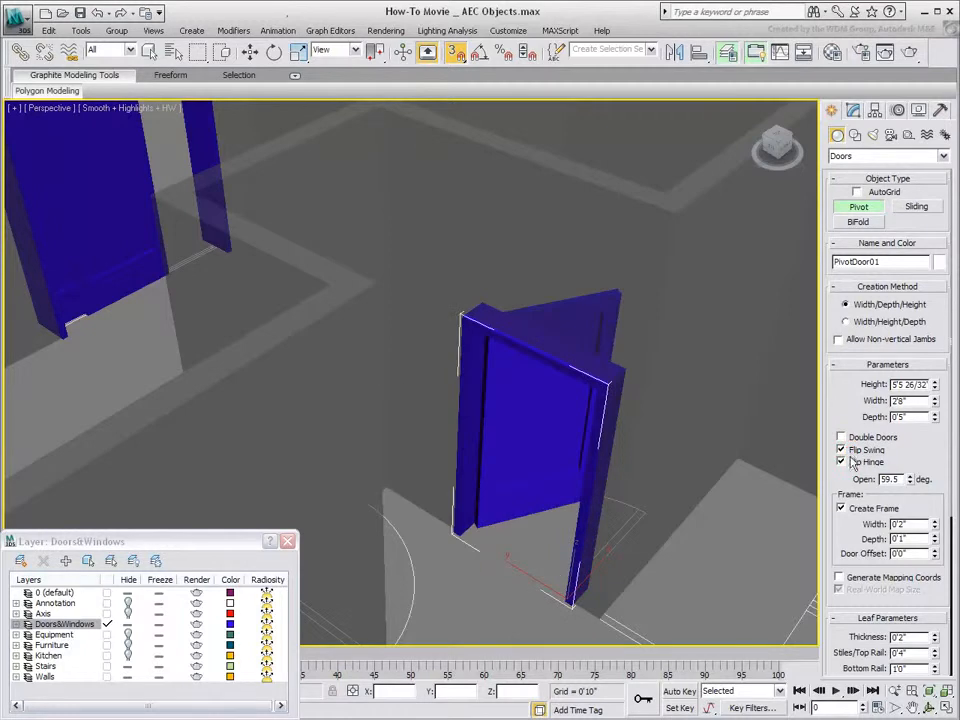
click(843, 462)
mouse_move(910, 482)
mouse_down()
mouse_move(898, 547)
mouse_move(897, 481)
mouse_move(897, 496)
mouse_up()
click(842, 437)
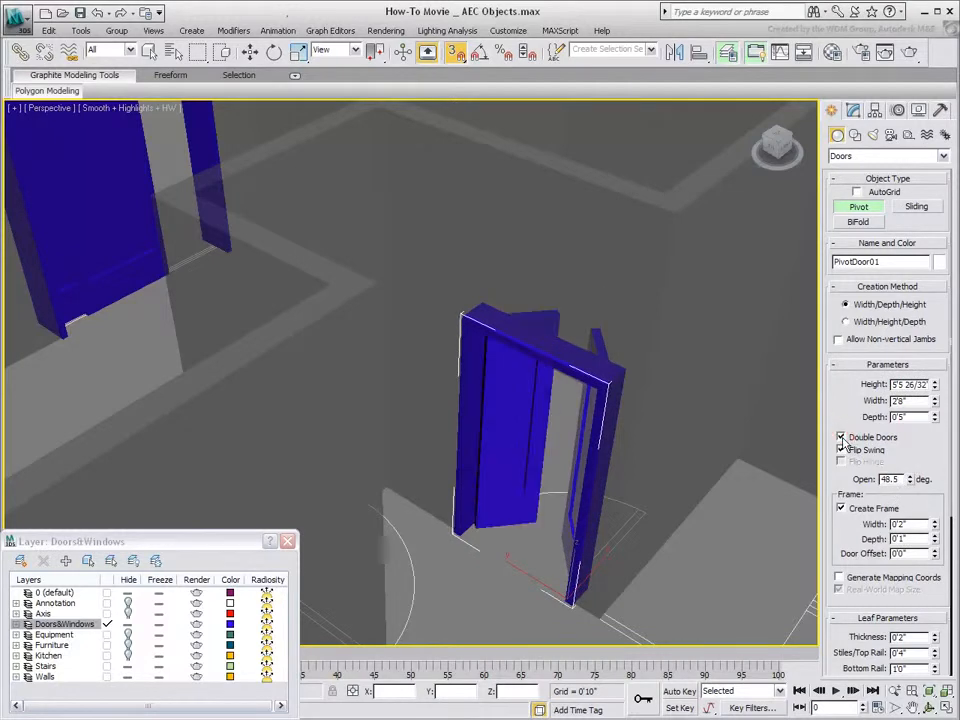
click(842, 437)
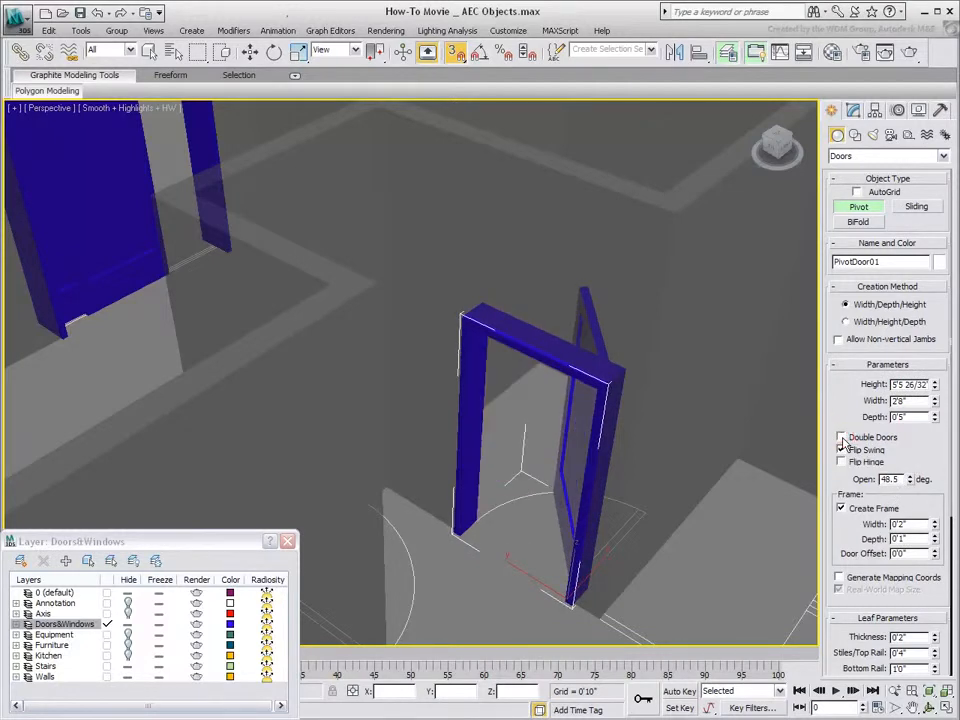
Set the pivot door's height to 7'0"
double_click(894, 385)
text(7')
key(Return)
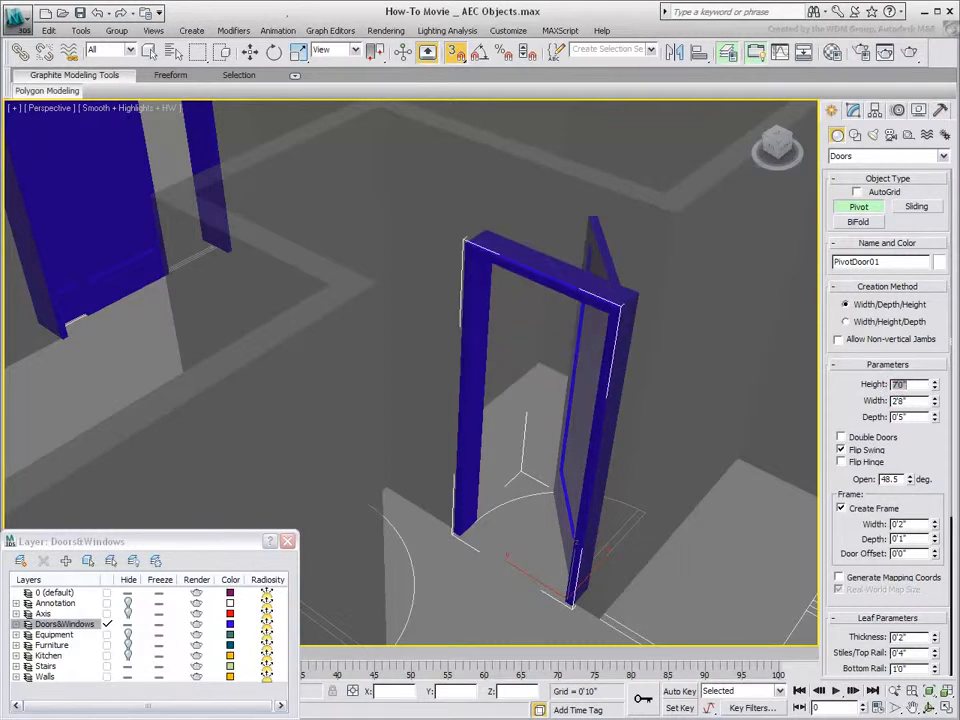
Draw a pivot door 3'0" wide and 0'5" deep at the doorway beside the first pivot door and set its height to 7'0"
alt+middle_drag(538, 495, 450, 520)
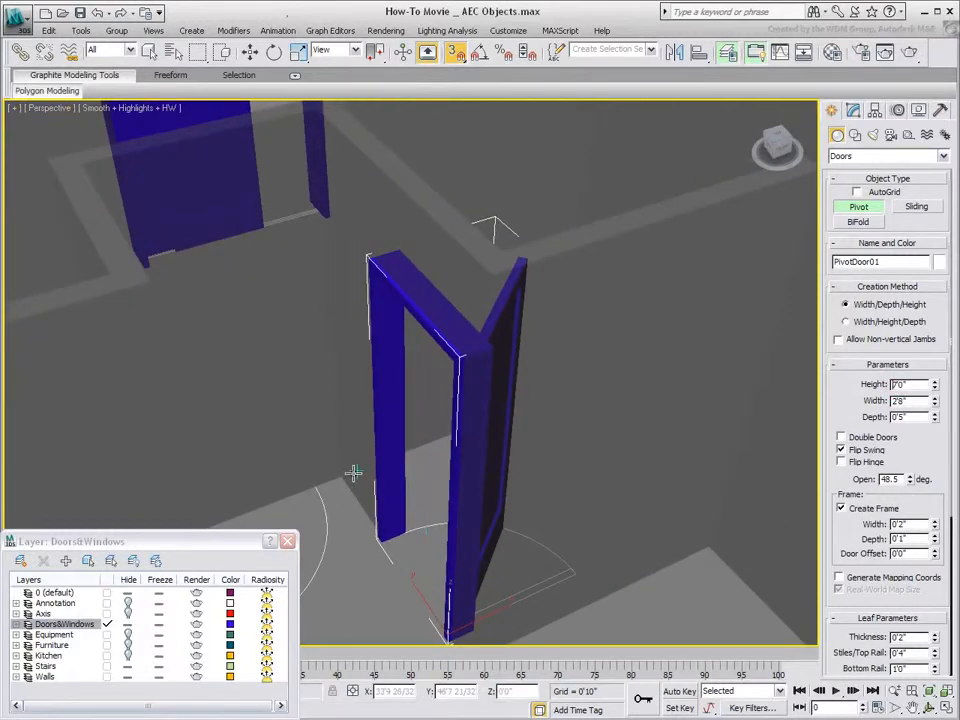
middle_drag(356, 484, 578, 423)
alt+middle_drag(588, 555, 532, 576)
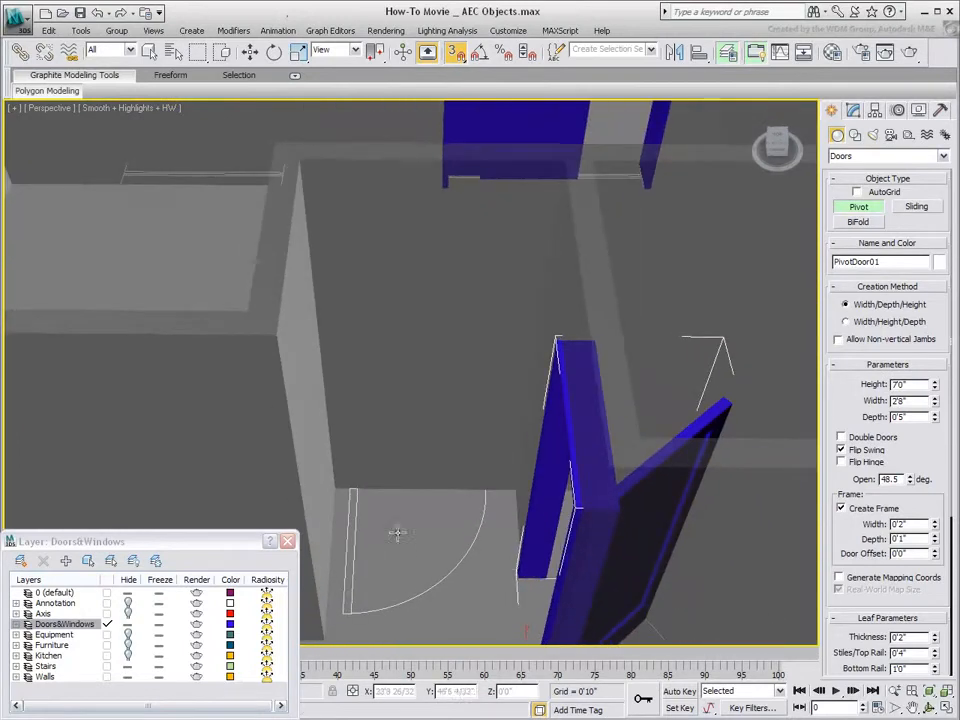
drag(347, 487, 488, 481)
click(489, 467)
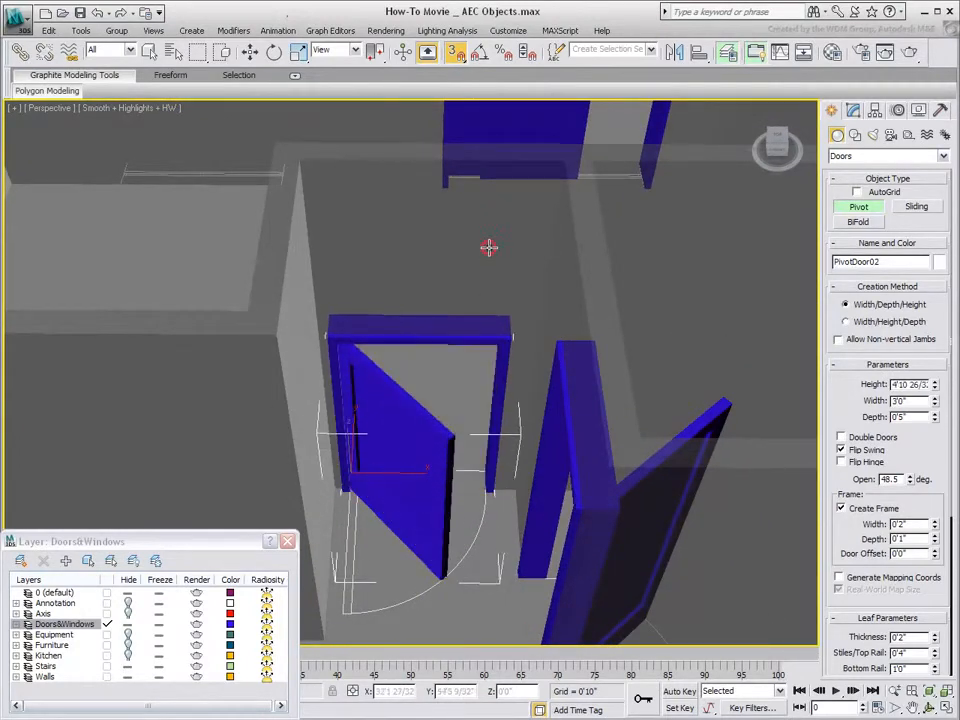
double_click(899, 384)
text(7')
key(Return)
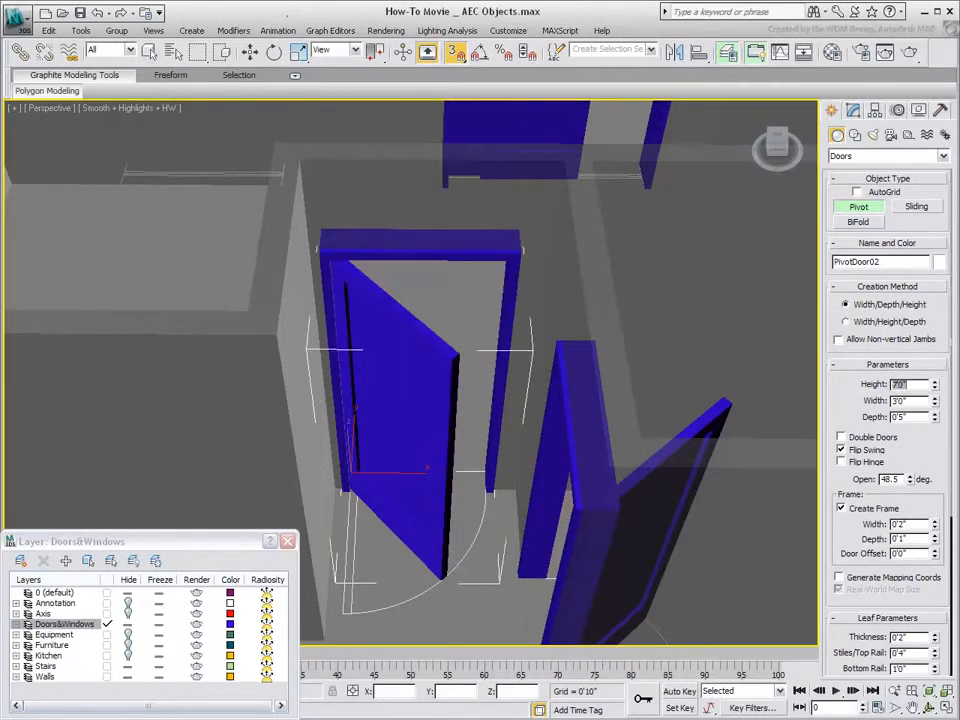
Draw a pivot door 2'6" wide, 0'5" deep and about 4'7" high at the small room on the far side of the stairs
alt+middle_drag(531, 294, 553, 279)
scroll(547, 328, down, 5)
middle_drag(538, 525, 465, 295)
alt+middle_drag(456, 446, 514, 484)
middle_drag(574, 443, 409, 444)
mouse_move(441, 492)
alt+middle_down()
mouse_move(480, 497)
mouse_move(452, 478)
alt+middle_up()
drag(546, 431, 492, 420)
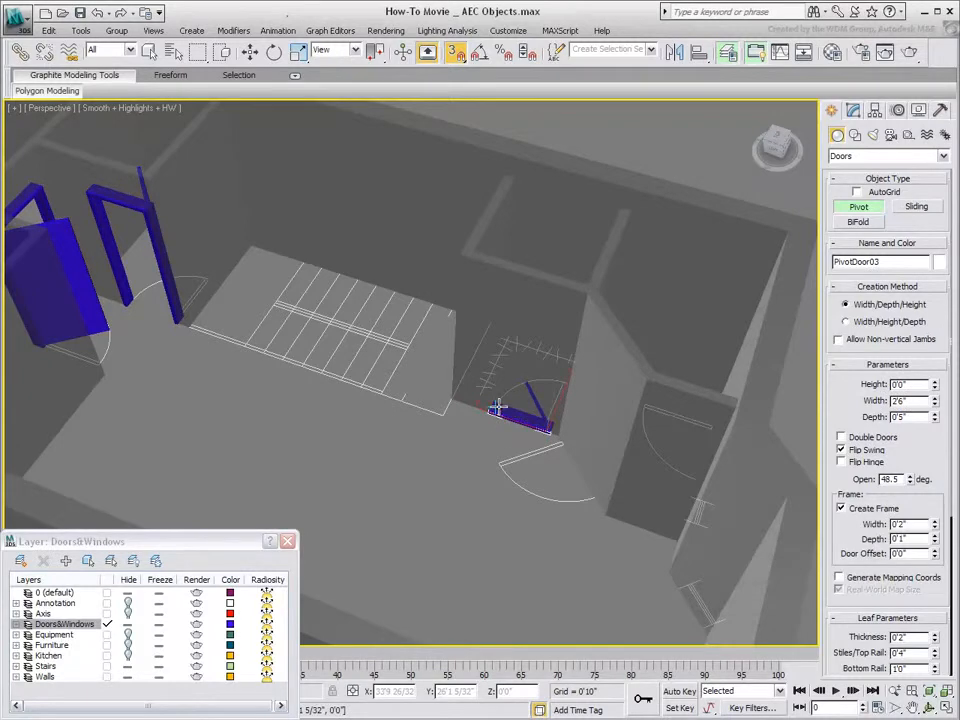
click(498, 407)
click(506, 304)
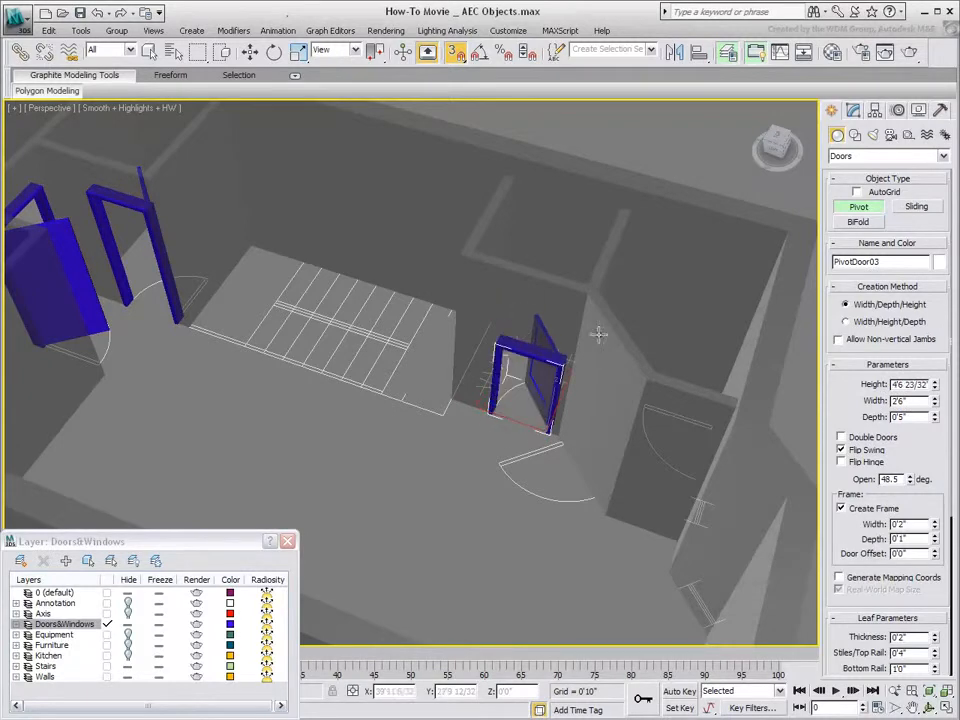
Set the height of the 2'6" wide pivot door to 7'0"
double_click(893, 384)
text(7')
key(Return)
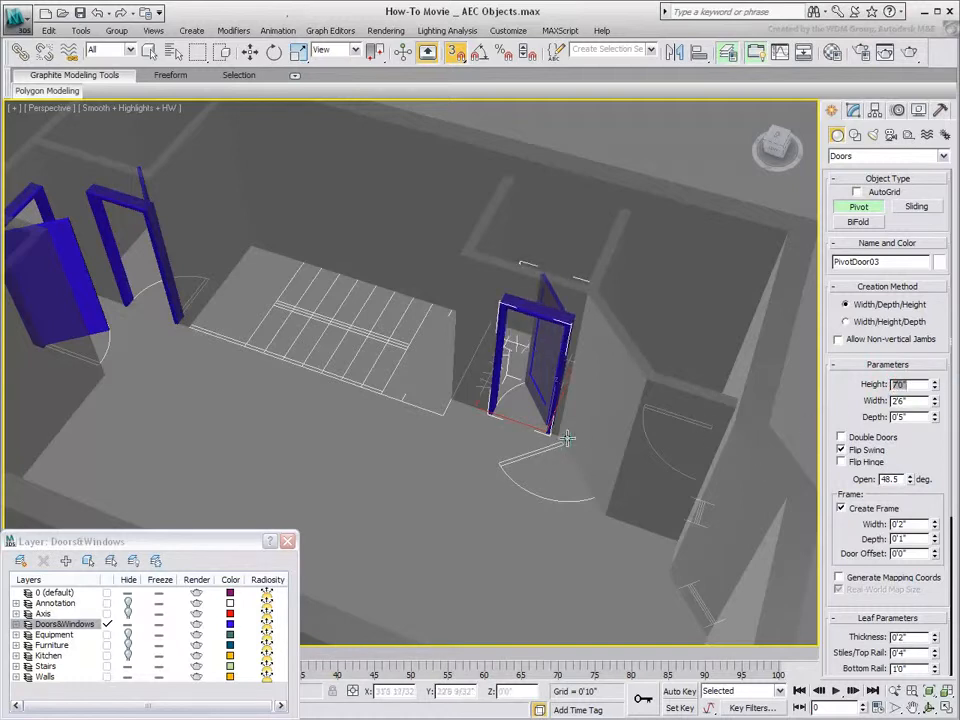
drag(558, 438, 592, 490)
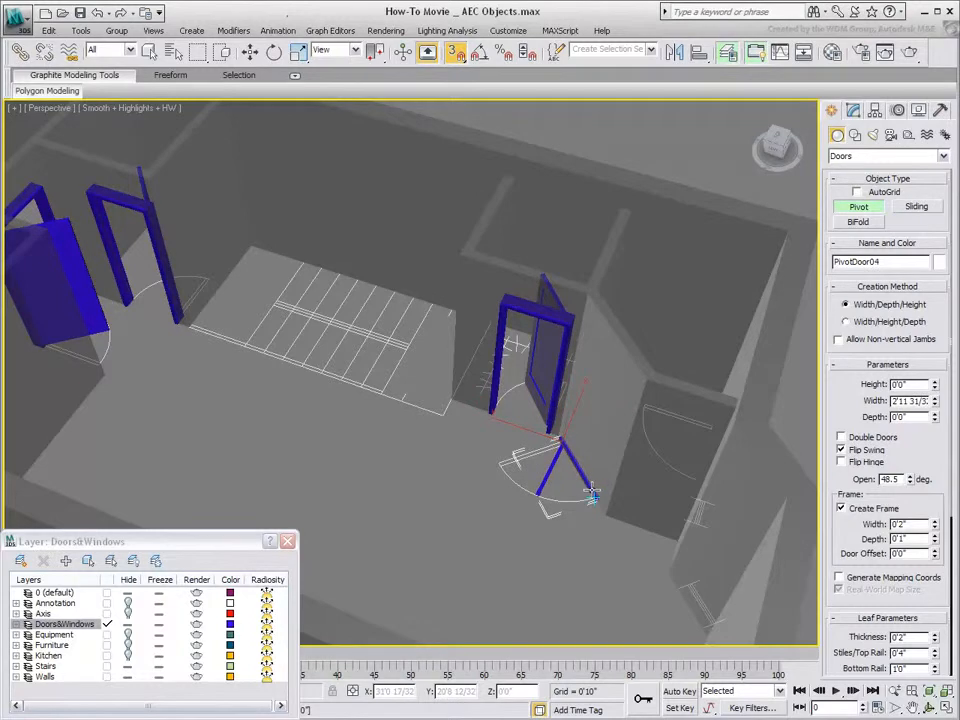
click(602, 487)
click(616, 376)
alt+middle_drag(545, 500, 476, 506)
right_click(468, 506)
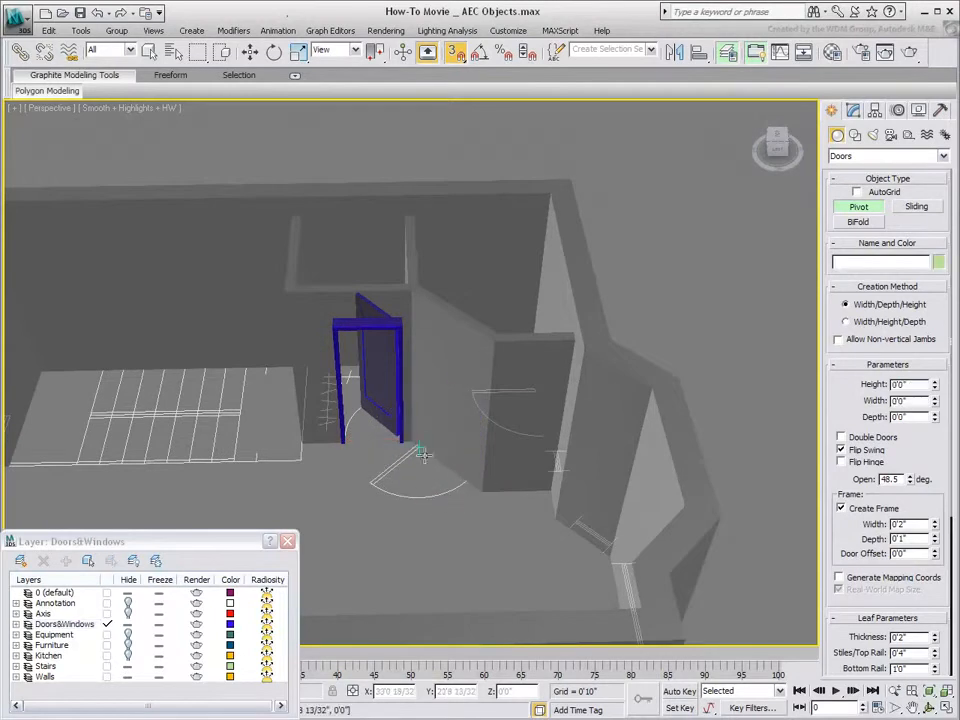
Draw a pivot door about 3'0" wide, 0'5" deep and 4'5" high in the diagonal wall opening, starting from its far corner
drag(467, 483, 417, 443)
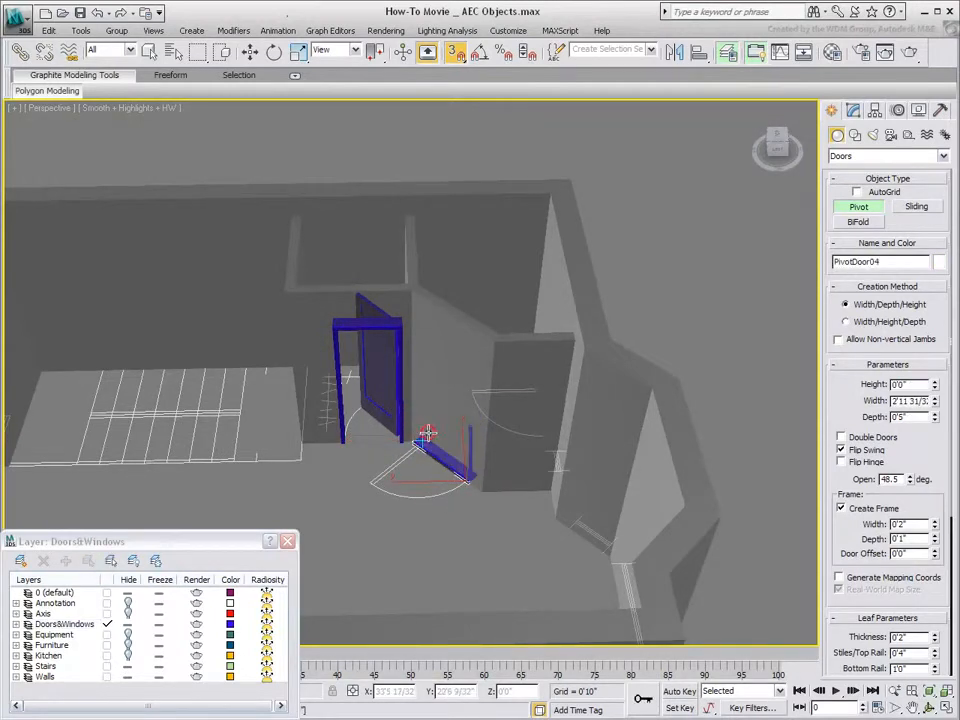
click(439, 422)
click(444, 336)
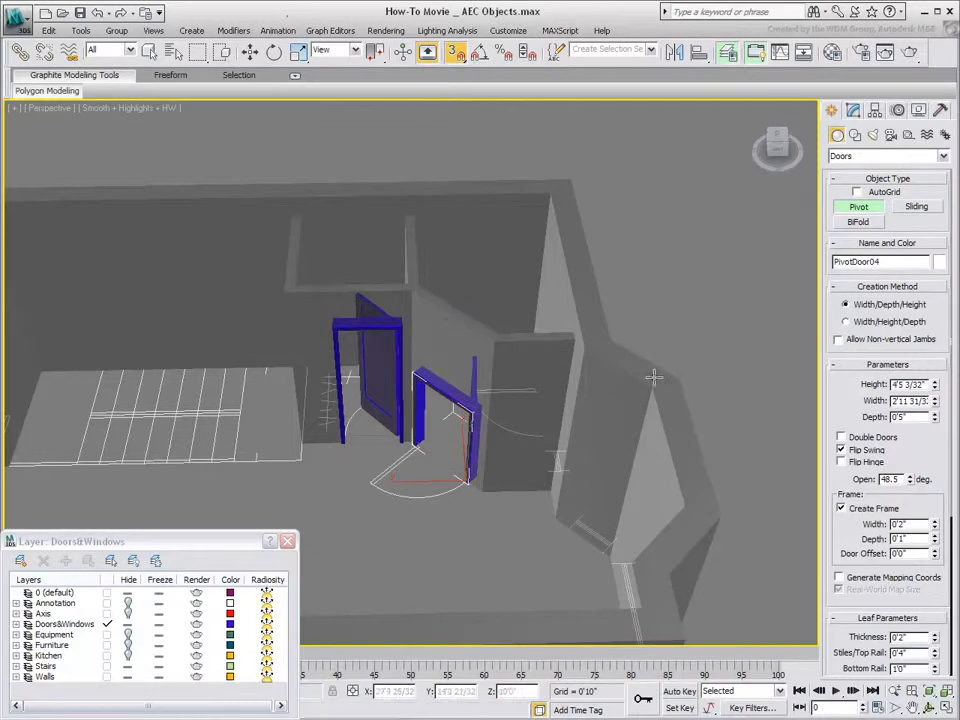
Set the diagonal wall's pivot door to 7'0" high, flip its hinge and turn off the swing flip
double_click(900, 384)
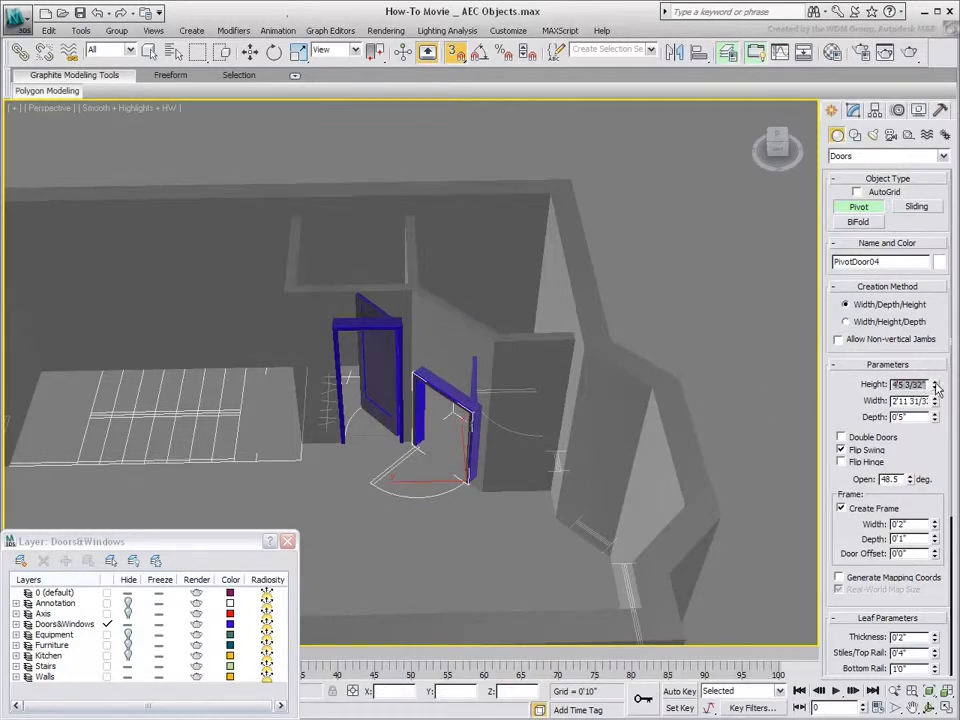
text(7')
key(Return)
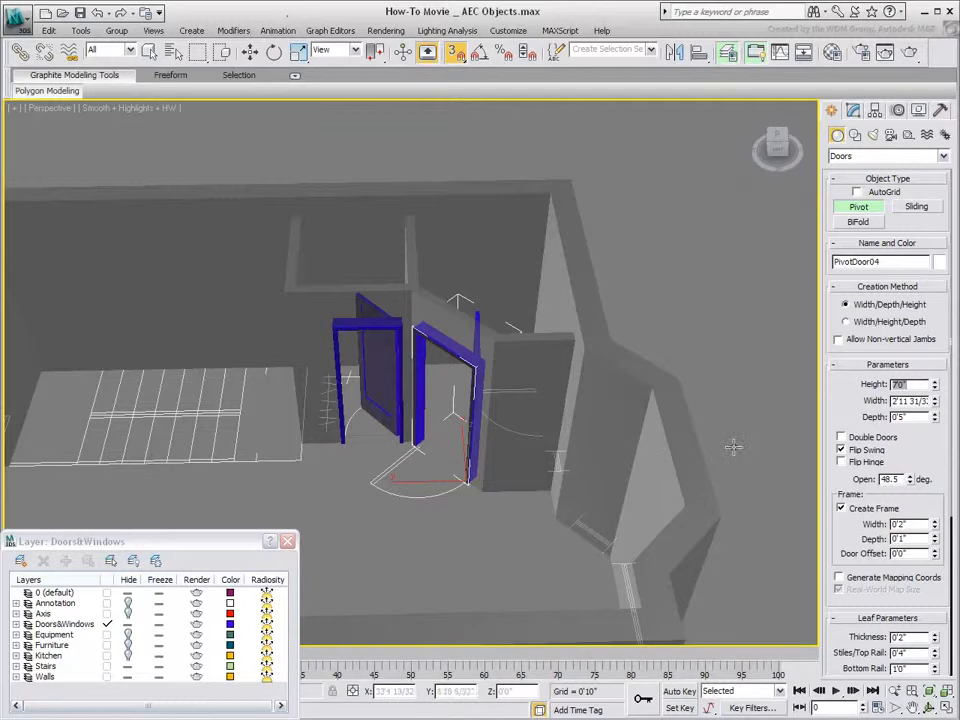
click(843, 461)
click(843, 450)
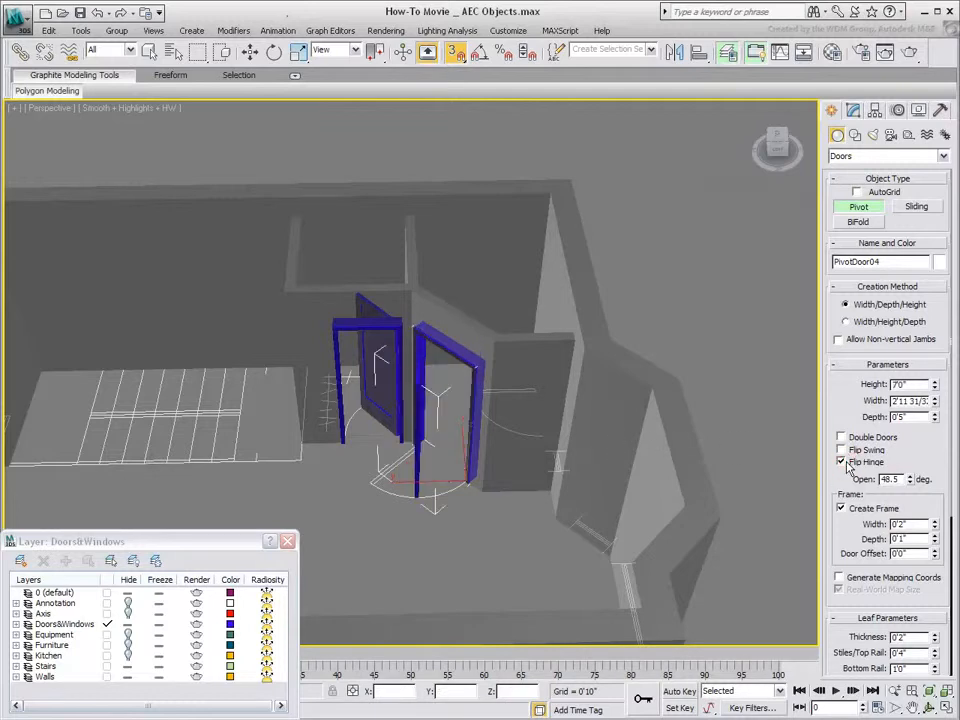
Draw a pivot door 3'0" wide, 1'0" deep and about 4'9" high at the entrance in the exterior wall
alt+middle_drag(521, 499, 430, 490)
middle_drag(343, 444, 485, 508)
drag(509, 510, 454, 523)
click(444, 514)
click(446, 401)
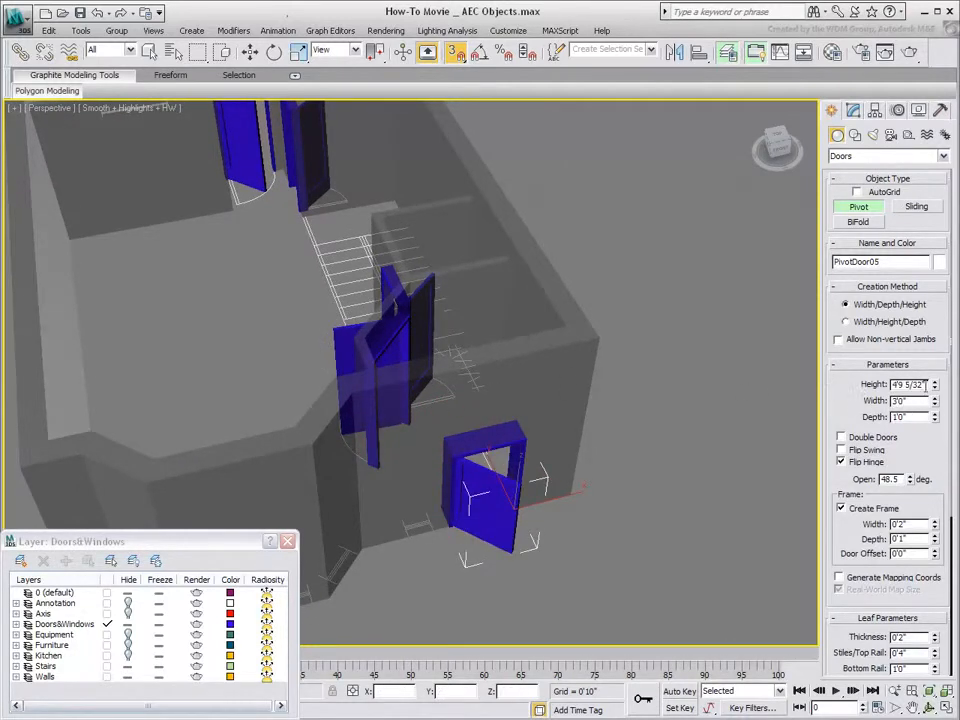
Set the entrance door's height to 7'0", turn off its hinge flip and turn on its swing flip
drag(925, 384, 870, 385)
text(7')
key(Return)
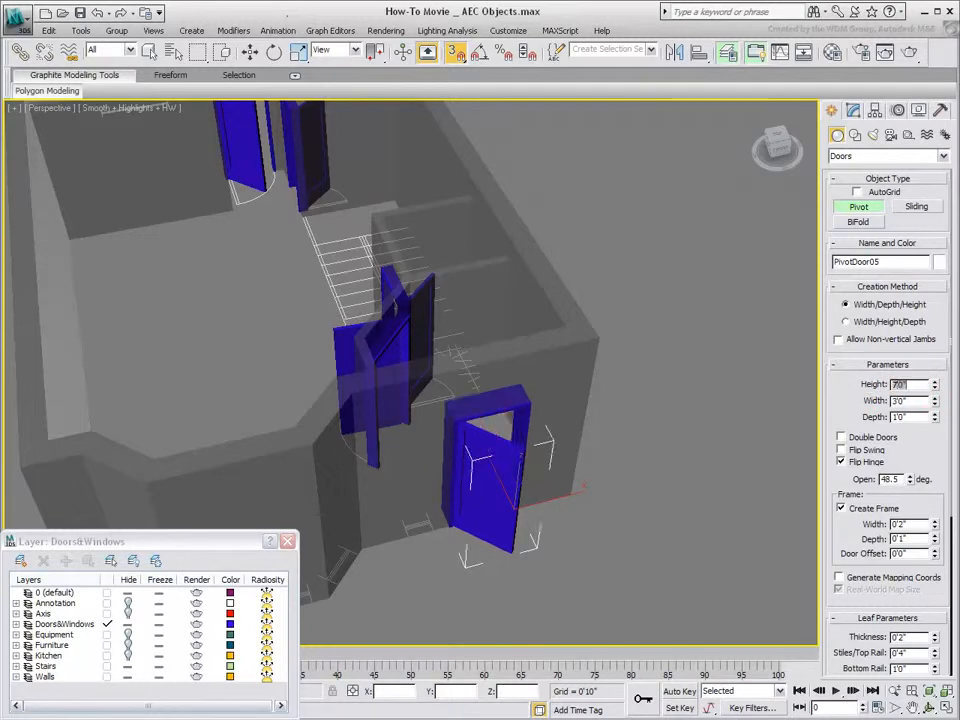
click(854, 463)
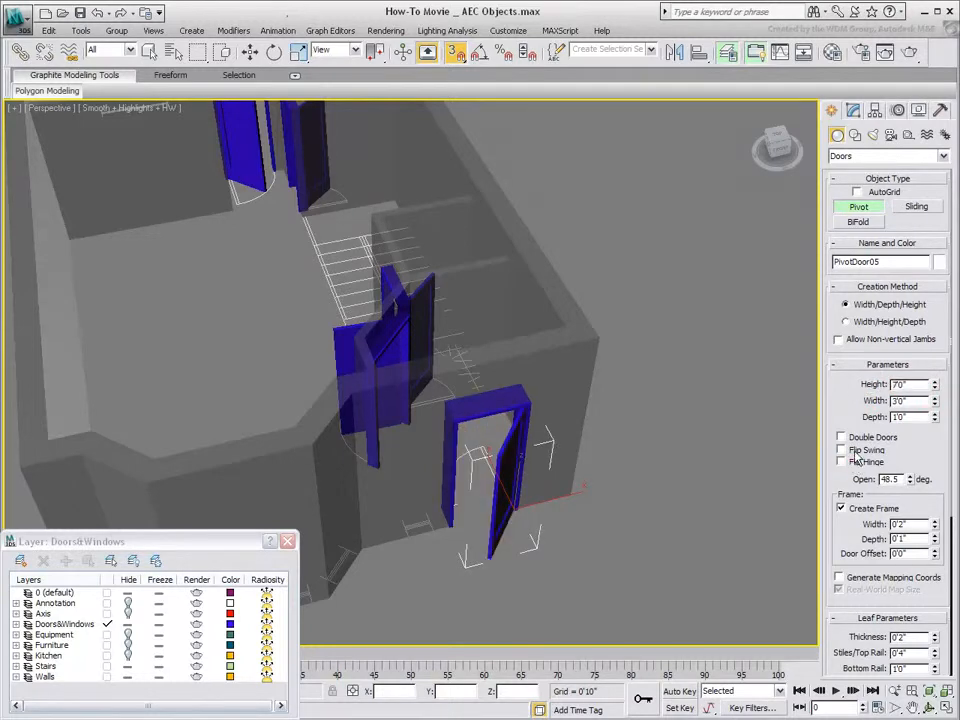
click(855, 452)
Draw a sliding window about 1'9" wide, 1'0" deep and 4'5" high on the first angled wall of the bay
middle_drag(382, 434, 488, 479)
middle_drag(409, 416, 452, 463)
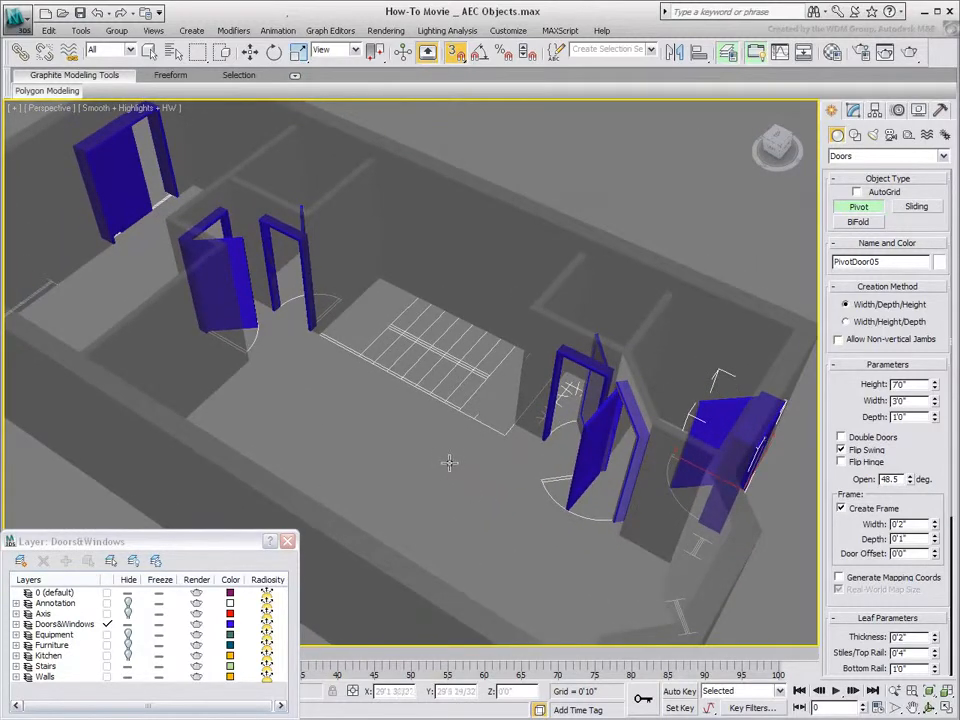
scroll(403, 403, down, 5)
middle_drag(432, 400, 476, 536)
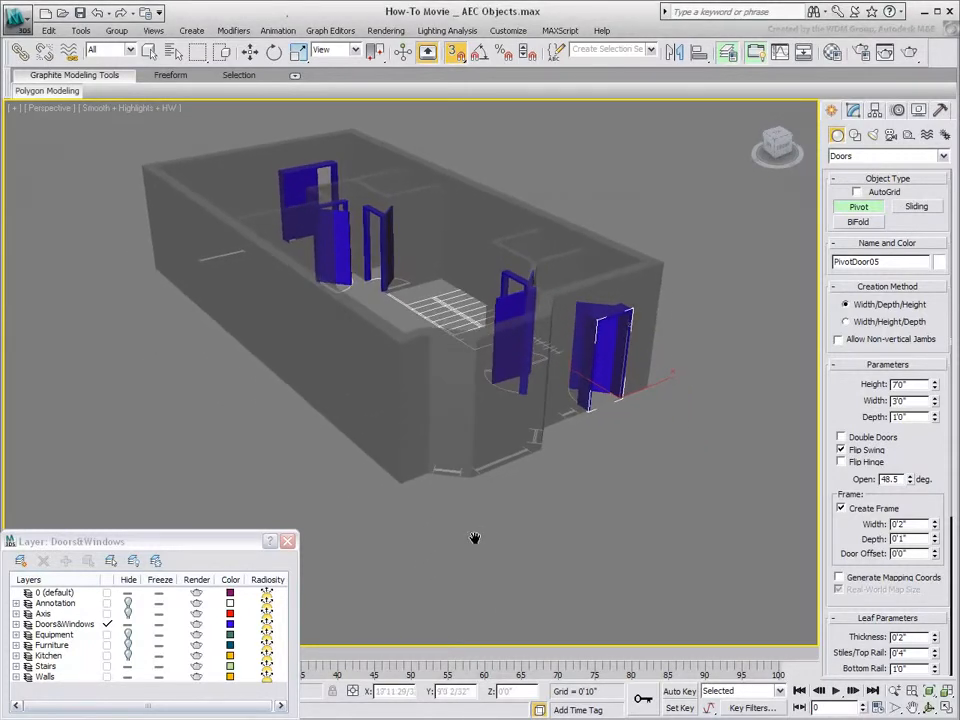
scroll(476, 536, up, 5)
scroll(488, 536, up, 2)
middle_drag(484, 392, 483, 479)
click(882, 156)
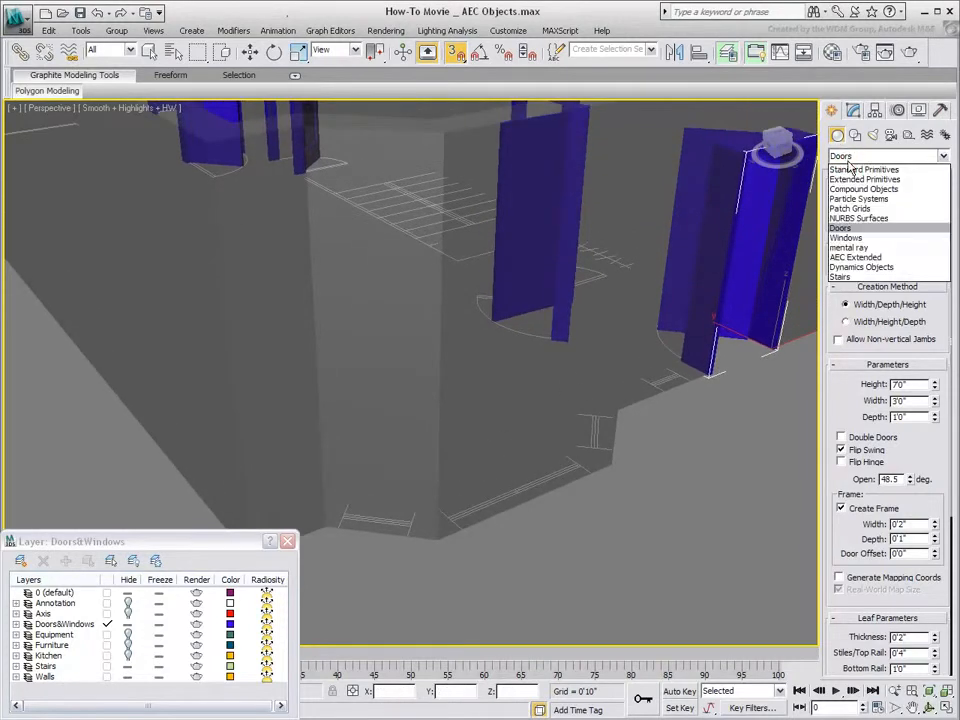
click(848, 238)
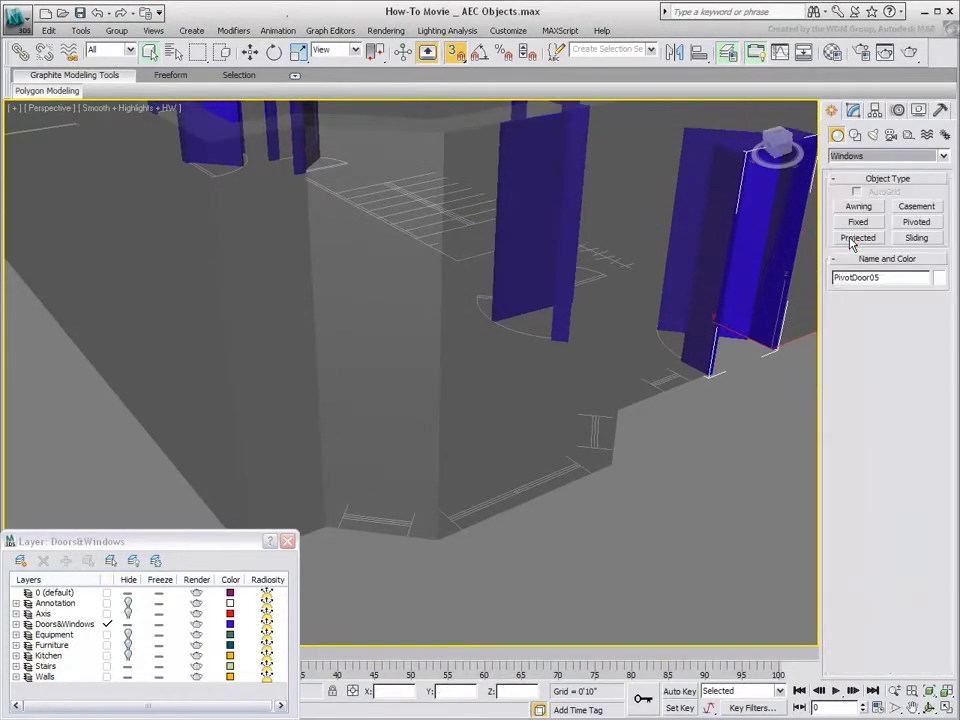
click(917, 240)
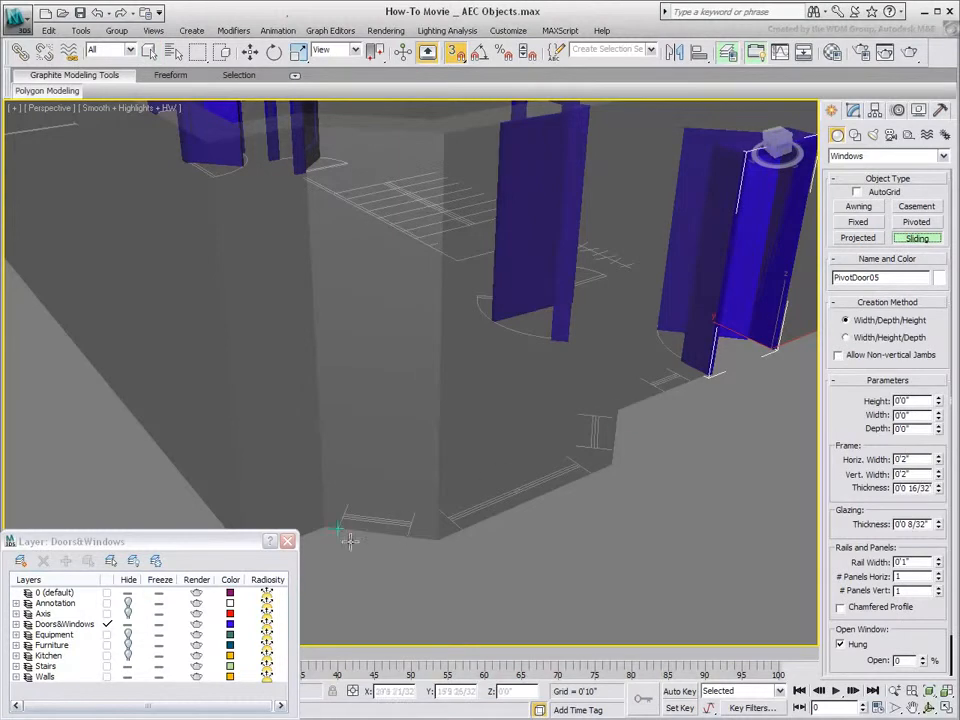
drag(338, 533, 404, 535)
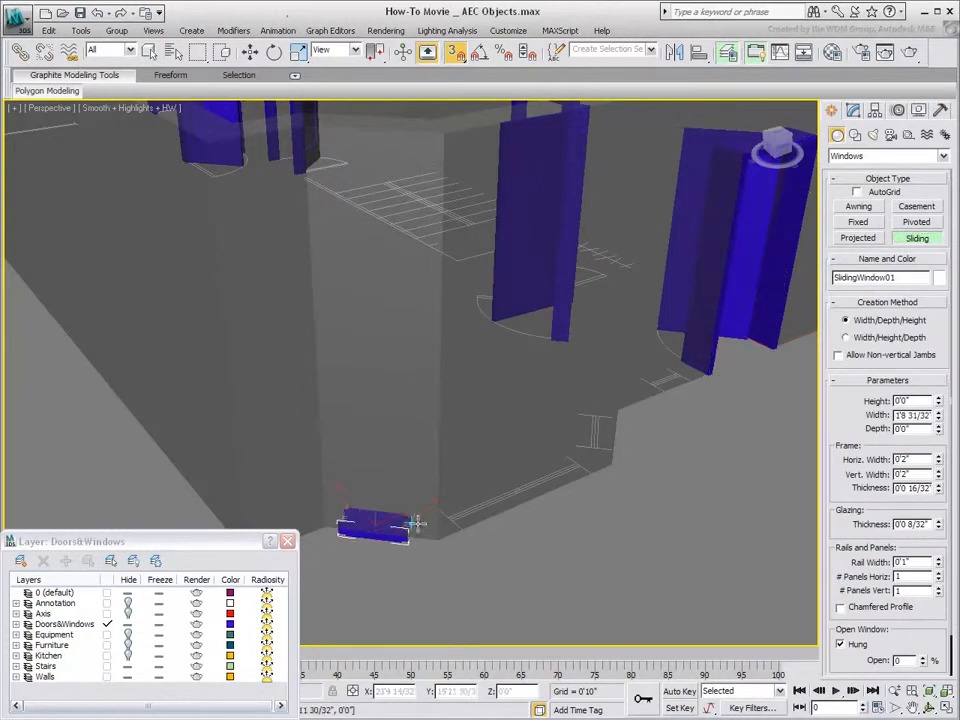
click(418, 334)
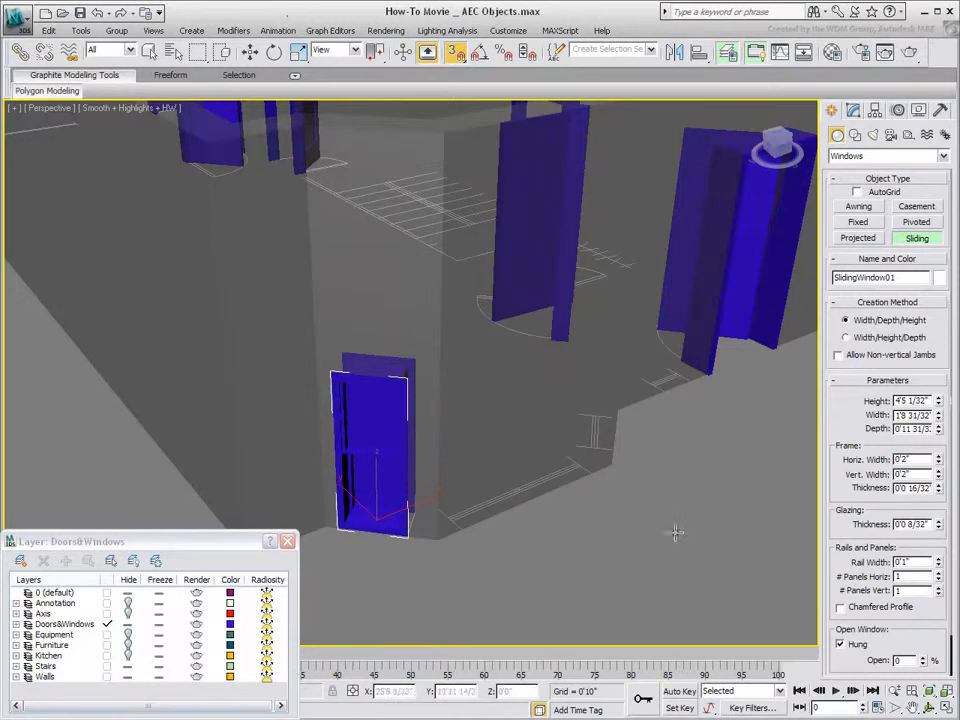
Set the first bay window's height to 4'0" and finish creating it
double_click(897, 401)
text(4)
key(Return)
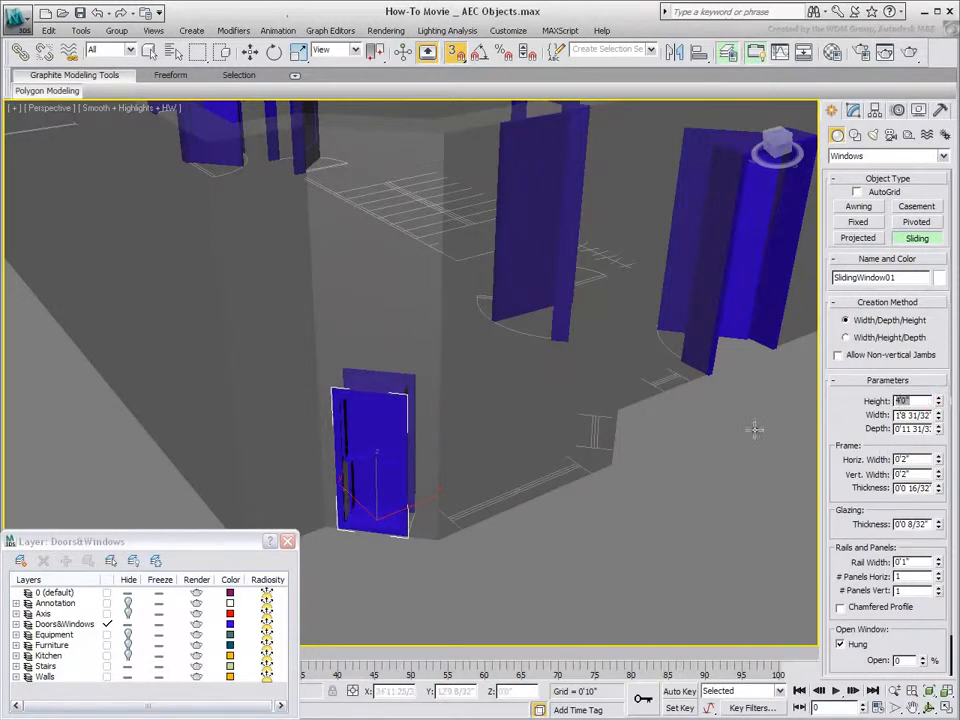
right_click(517, 555)
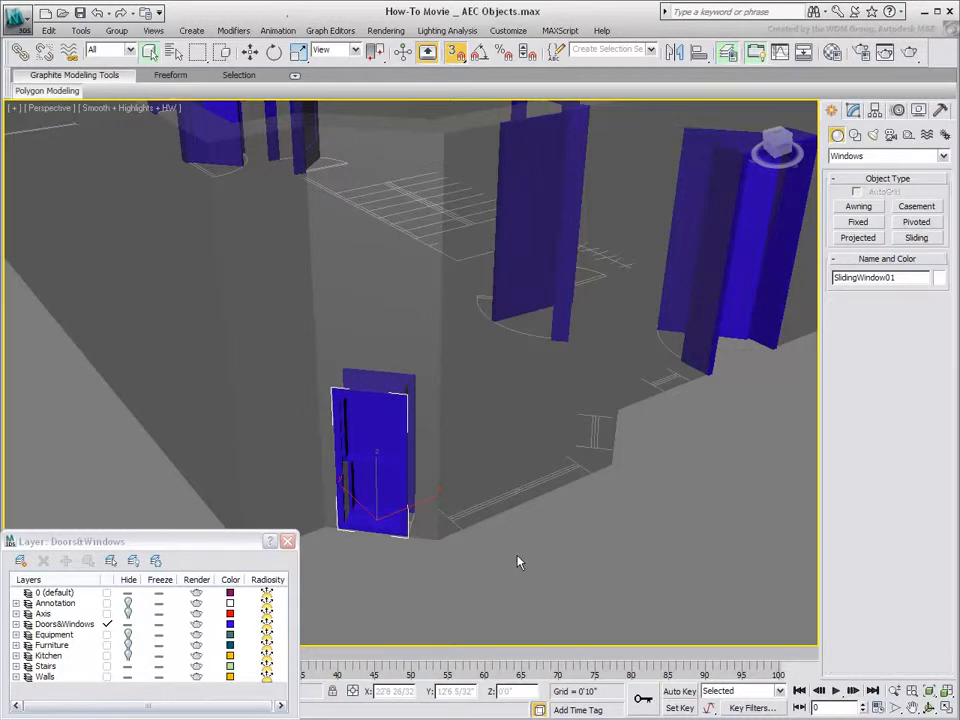
Raise the first bay window to a Z position of 3'0"
right_click(517, 554)
click(530, 564)
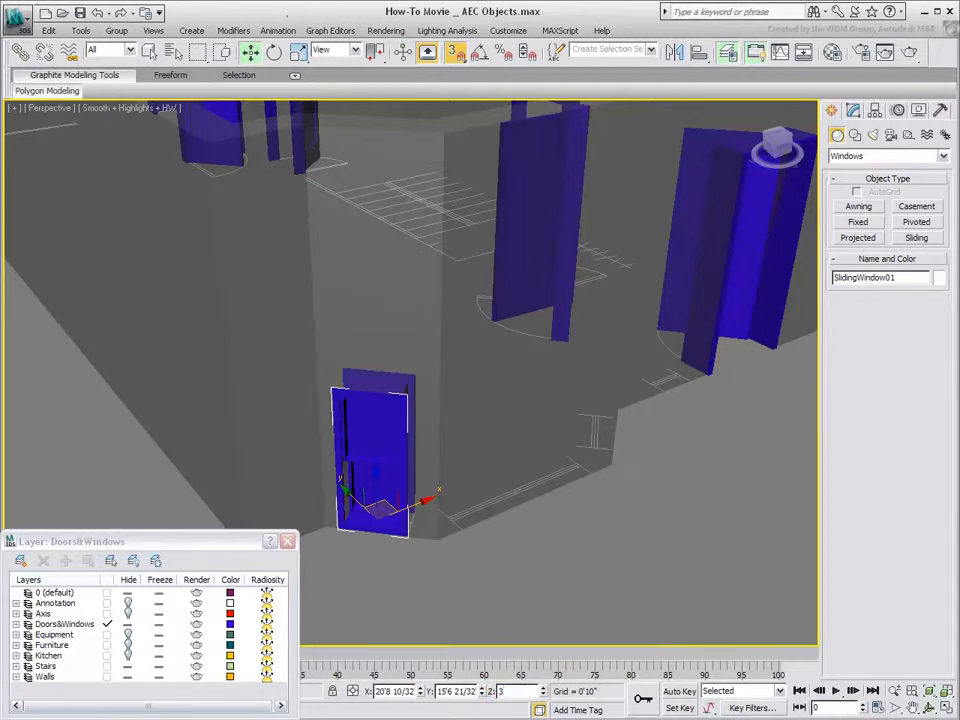
text(3)
key(Return)
alt+middle_drag(507, 553, 501, 568)
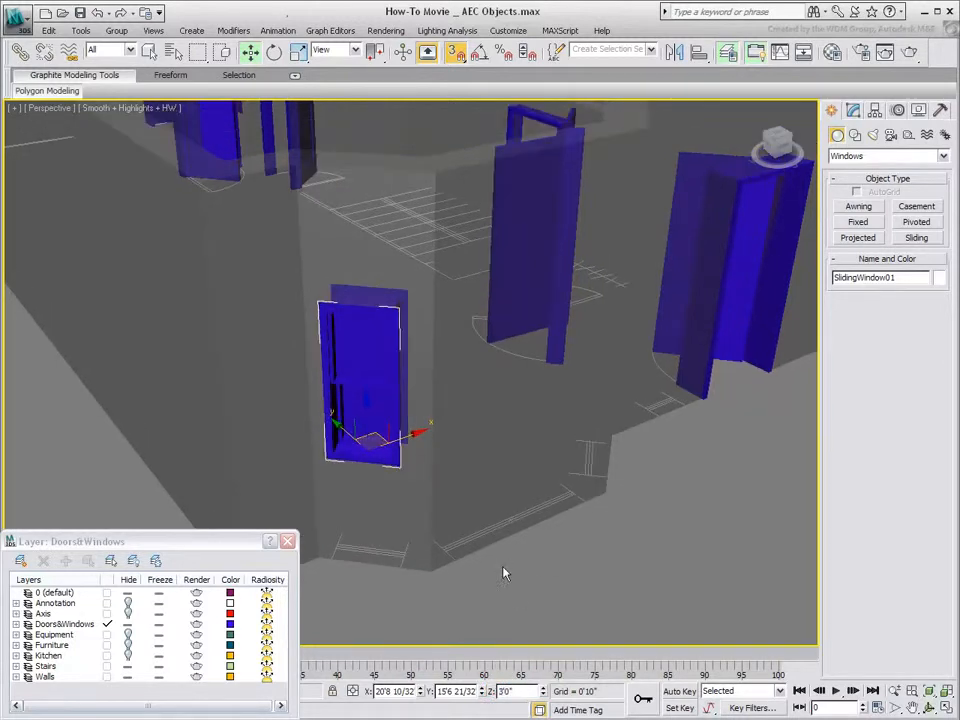
Open the first bay window's hung sash to 55%
click(854, 111)
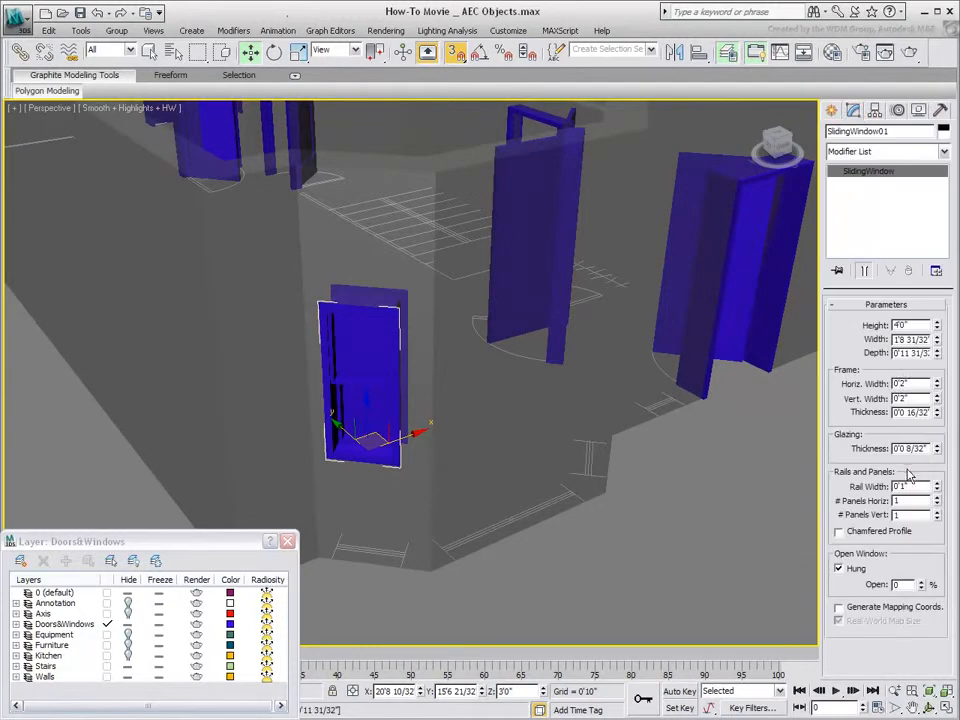
drag(936, 584, 925, 549)
mouse_move(570, 557)
middle_down()
mouse_move(482, 559)
mouse_move(583, 552)
middle_up()
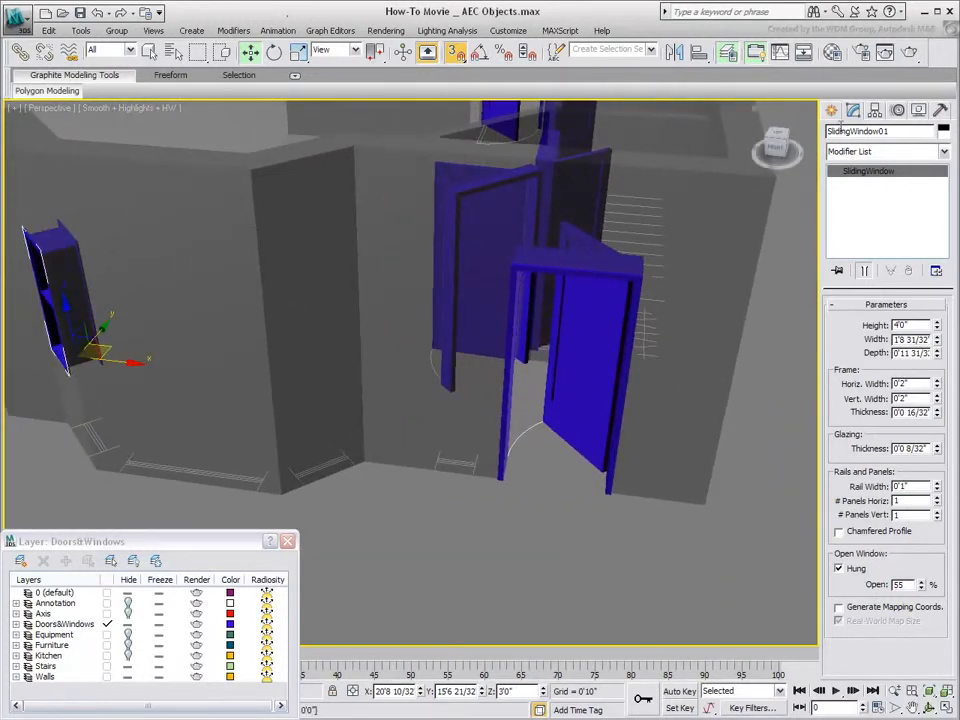
Draw a sliding window about 1'9" wide and 1'0" deep on the bay's opposite angled wall and set its height to 4'0"
click(831, 110)
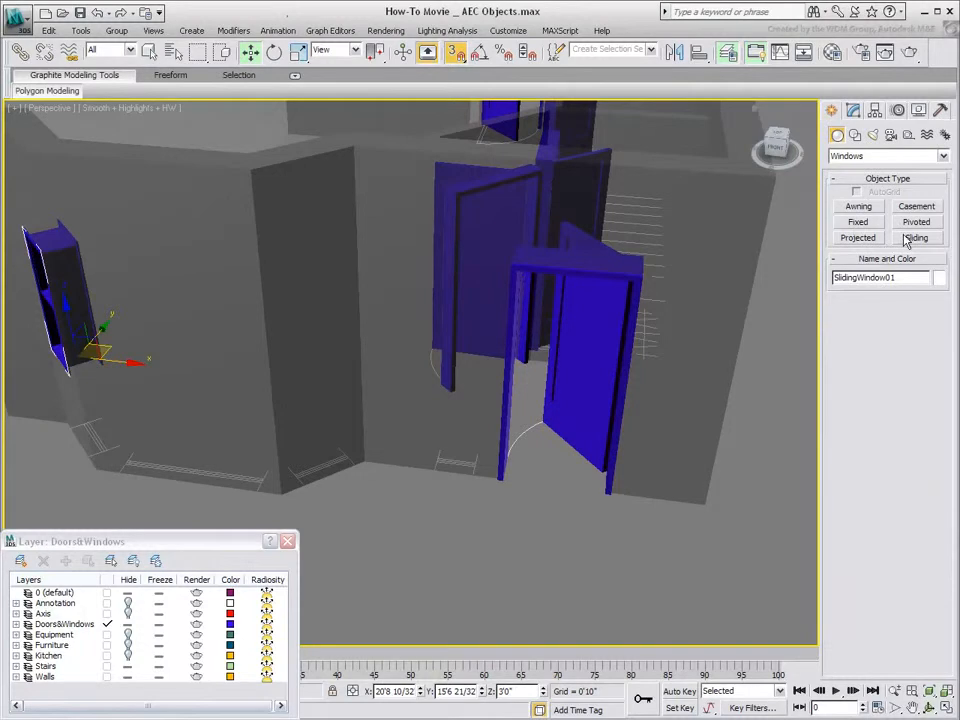
click(914, 238)
drag(307, 486, 355, 466)
click(335, 445)
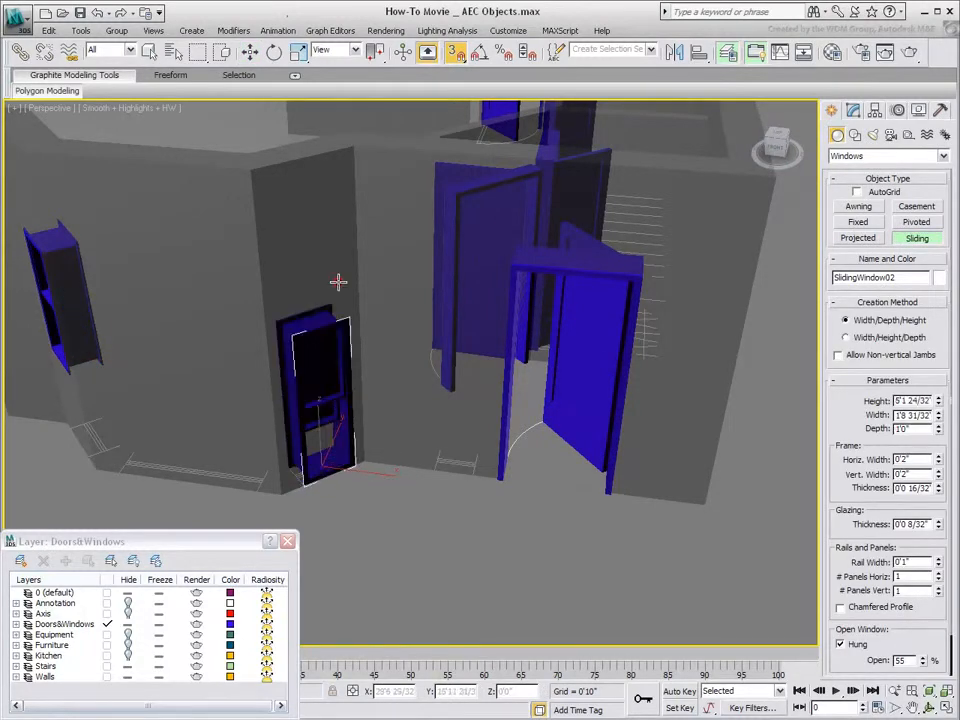
click(345, 272)
drag(897, 401, 953, 400)
text(4')
key(Return)
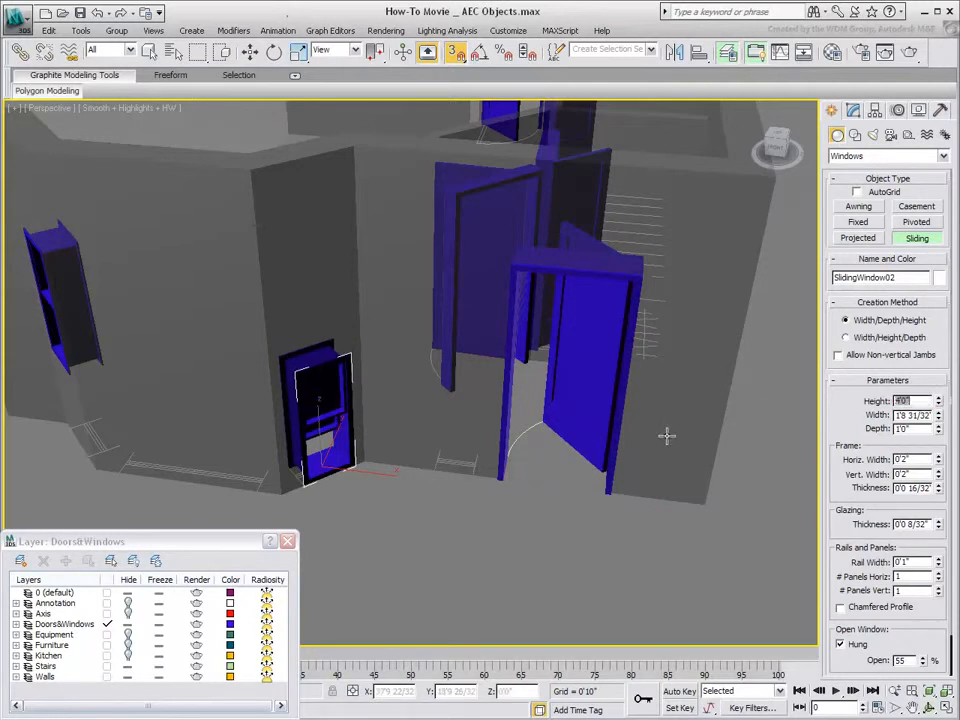
Raise the sliding window on the bay's opposite angled wall to a Z position of 3'0"
right_click(481, 592)
click(505, 691)
text(3')
key(Return)
Draw a sliding window about 4'4" wide and 1'0" deep on the bay's central wall and set its height to 4'0"
alt+middle_drag(368, 558, 806, 262)
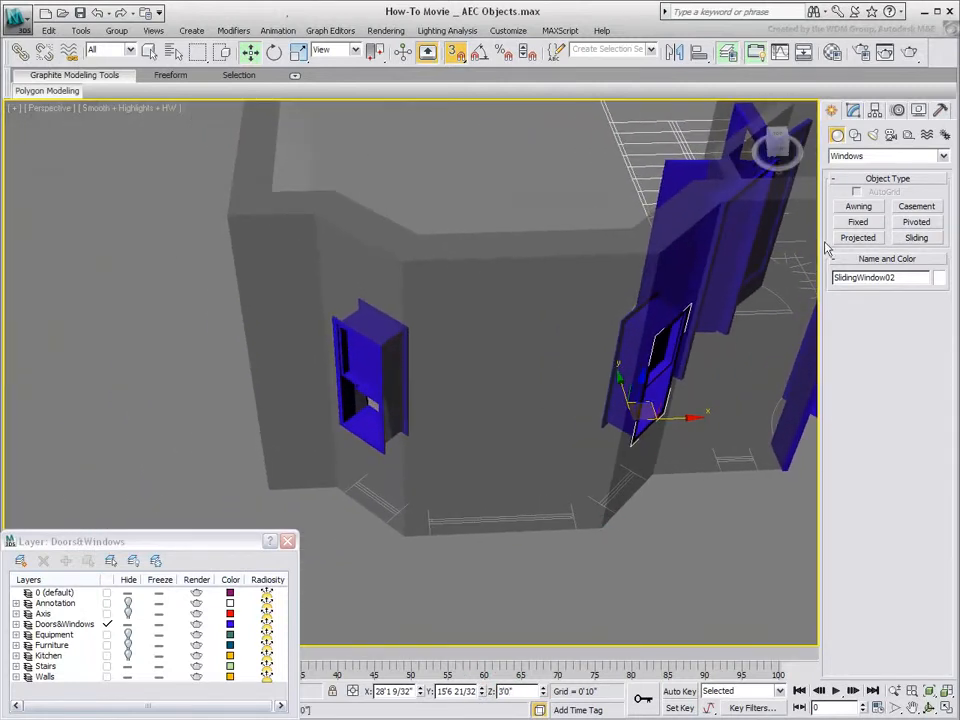
click(916, 237)
drag(432, 538, 574, 529)
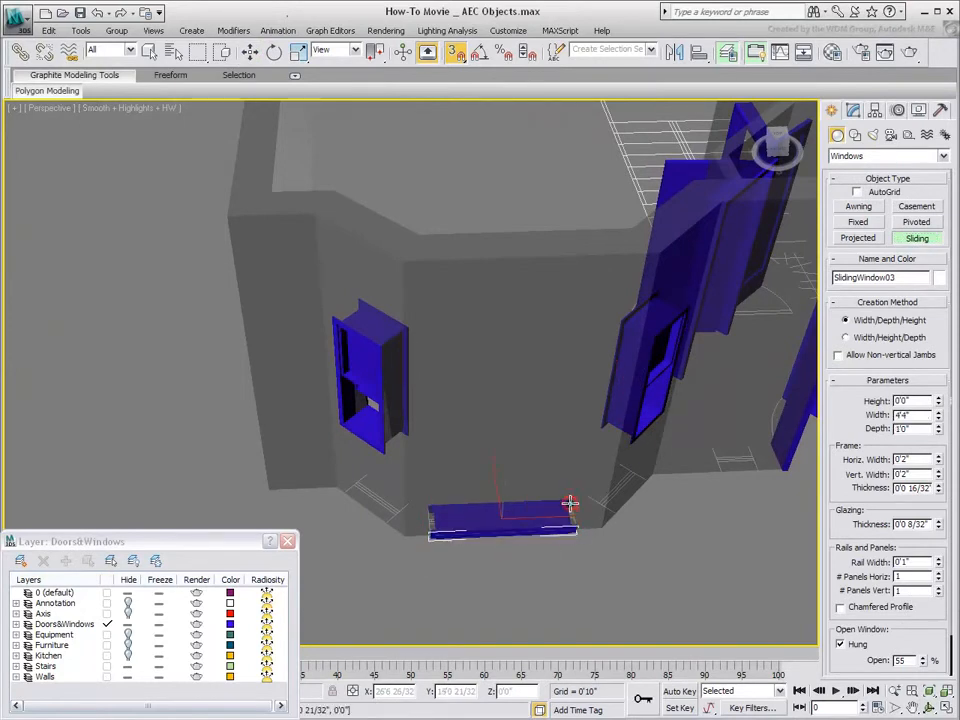
click(569, 505)
click(577, 351)
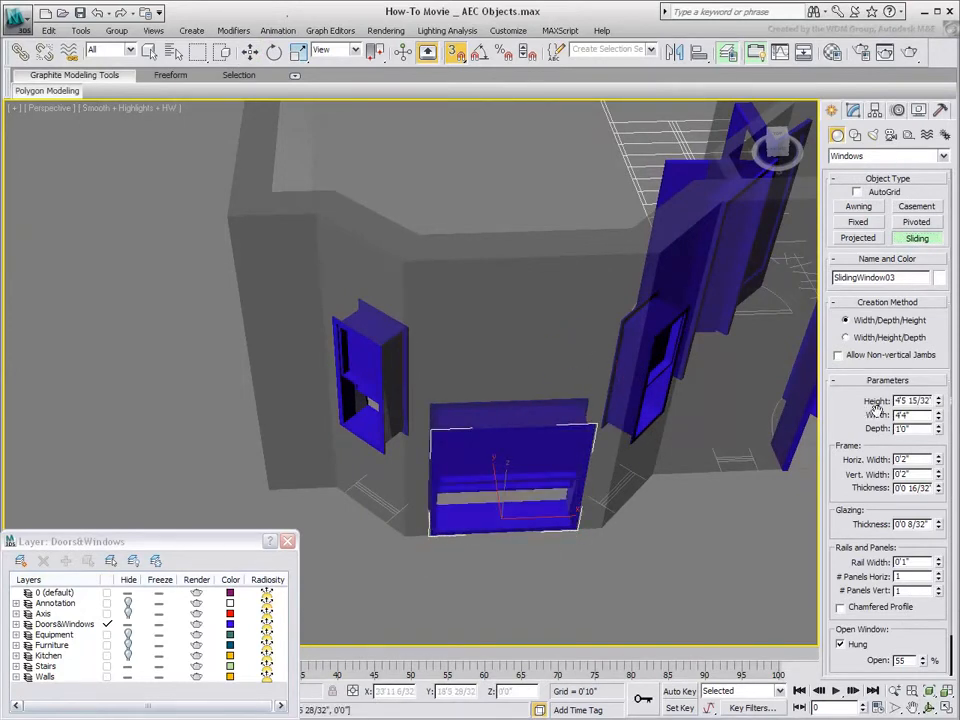
drag(899, 398, 953, 398)
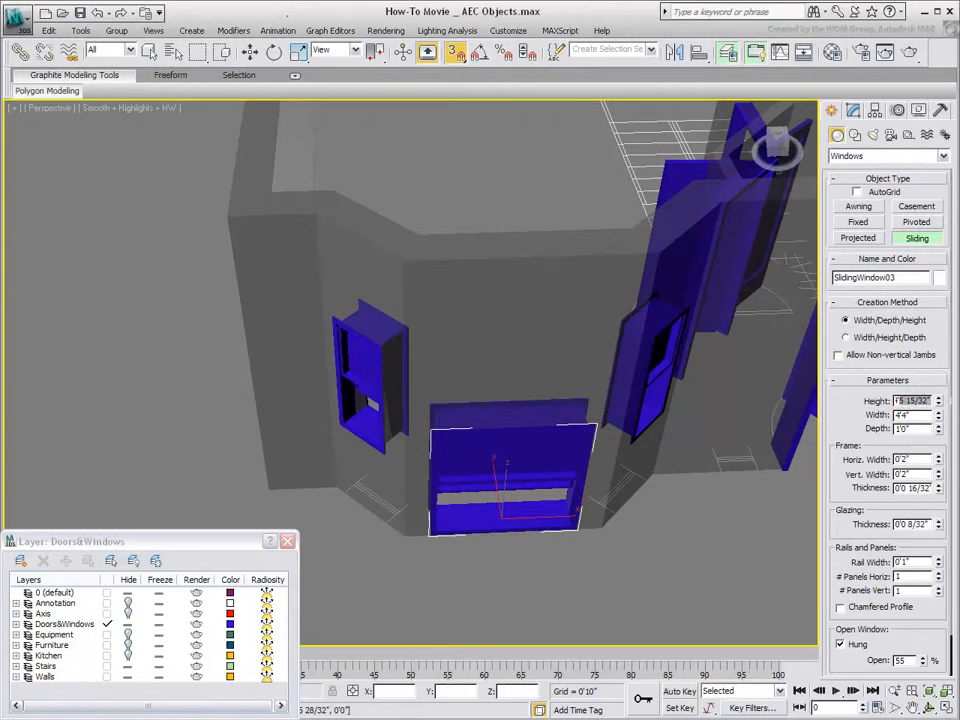
text(4')
key(Return)
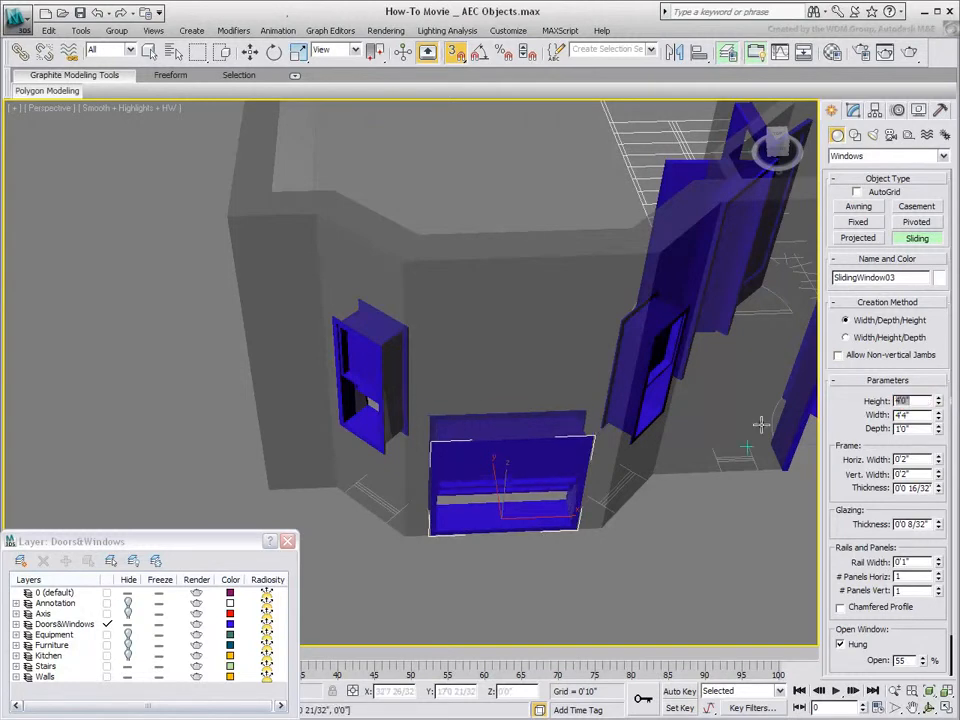
Raise the sliding window on the bay's central wall to a Z position of 3'0"
right_click(657, 566)
click(524, 690)
text(3)
key(Return)
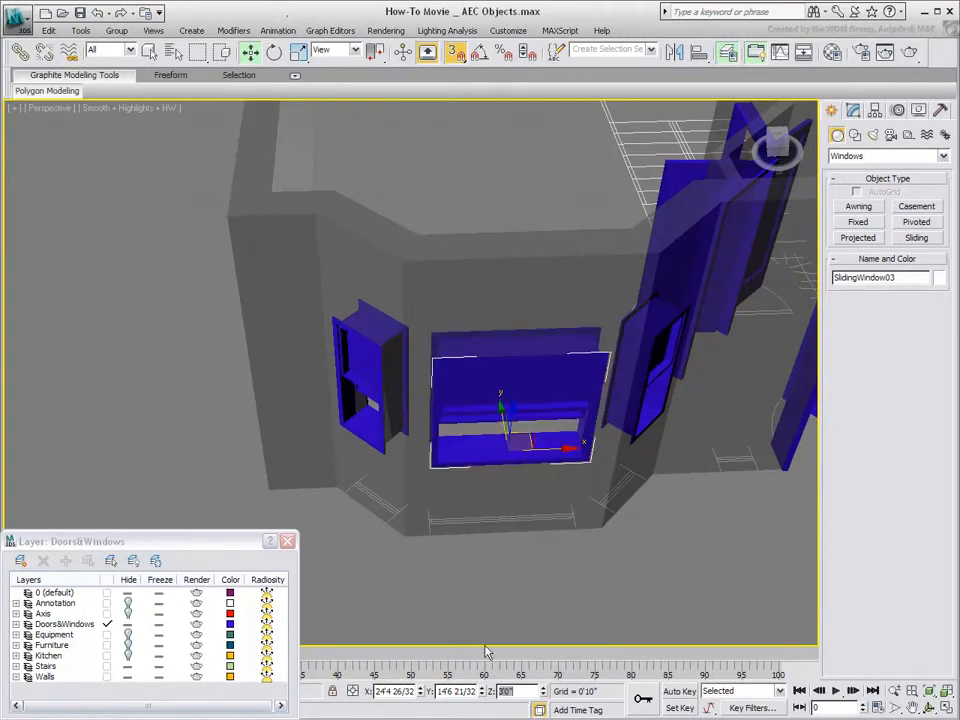
Turn off the Hung option for the central bay window and review the doors and windows throughout the house
click(853, 110)
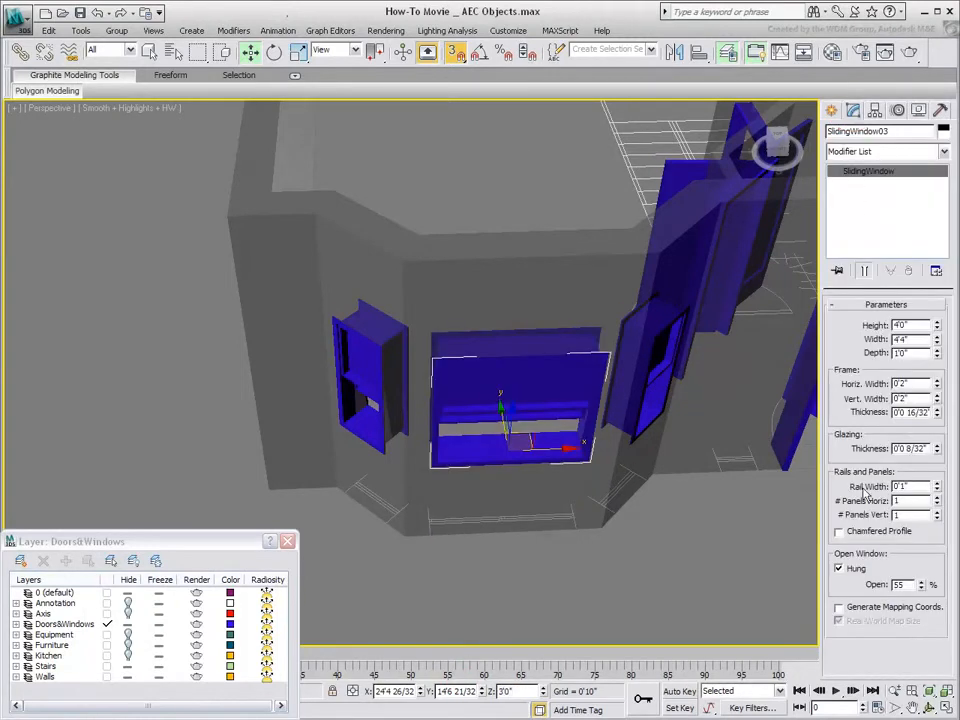
click(855, 567)
alt+middle_drag(487, 420, 516, 598)
scroll(505, 547, down, 3)
scroll(441, 448, up, 5)
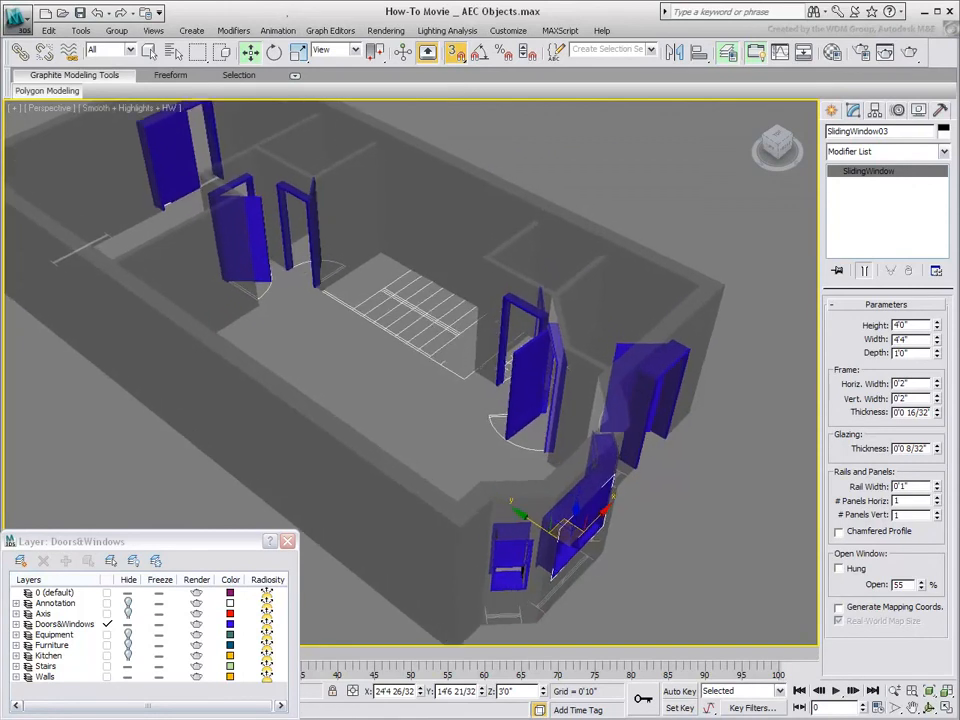
scroll(441, 448, up, 1)
middle_drag(343, 308, 380, 477)
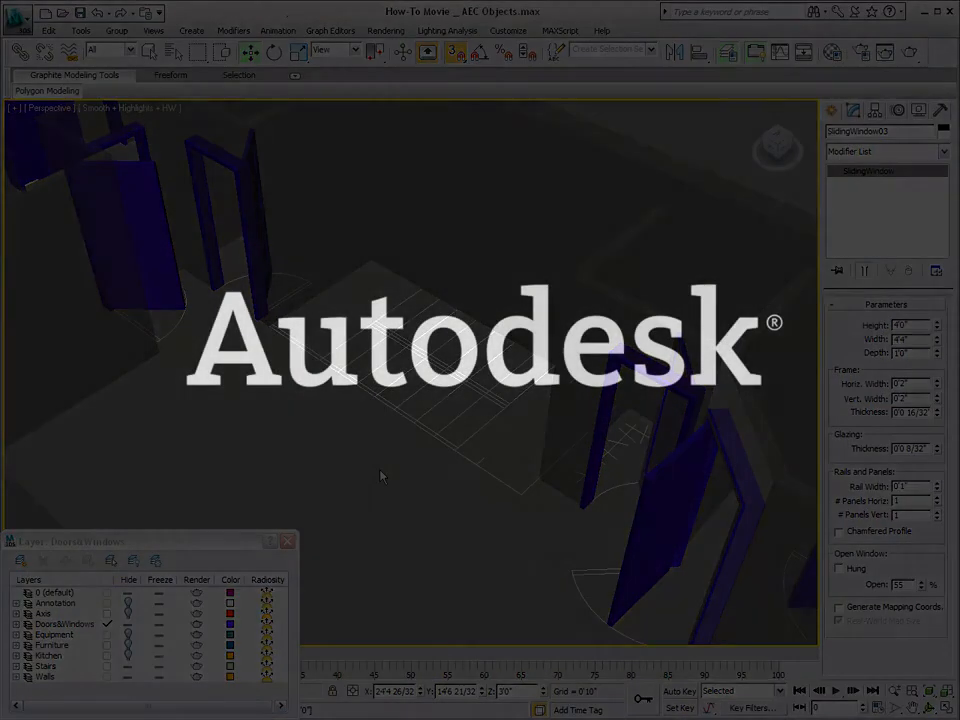